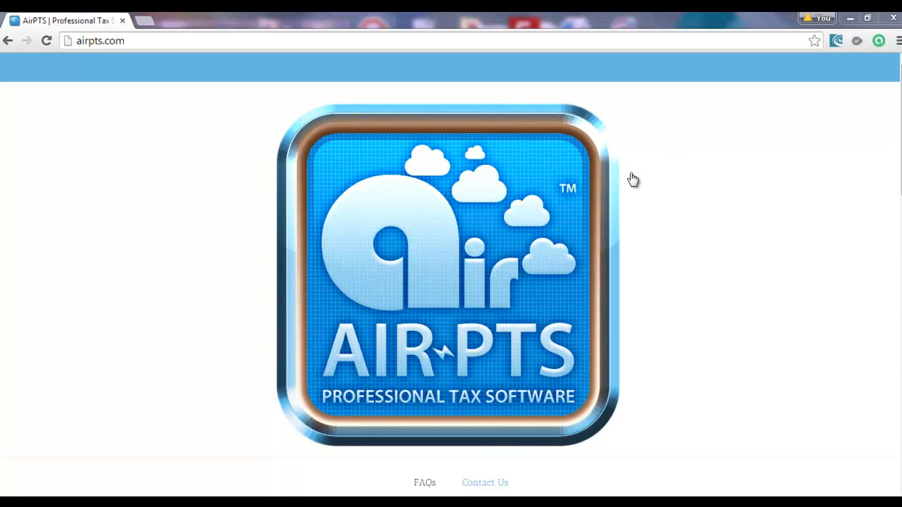
Scroll down the airpts.com home page and go to LOG INTO AIRPTS.
{"action": "scroll", "coordinate": [678, 199], "scroll_direction": "down", "scroll_amount": 3}
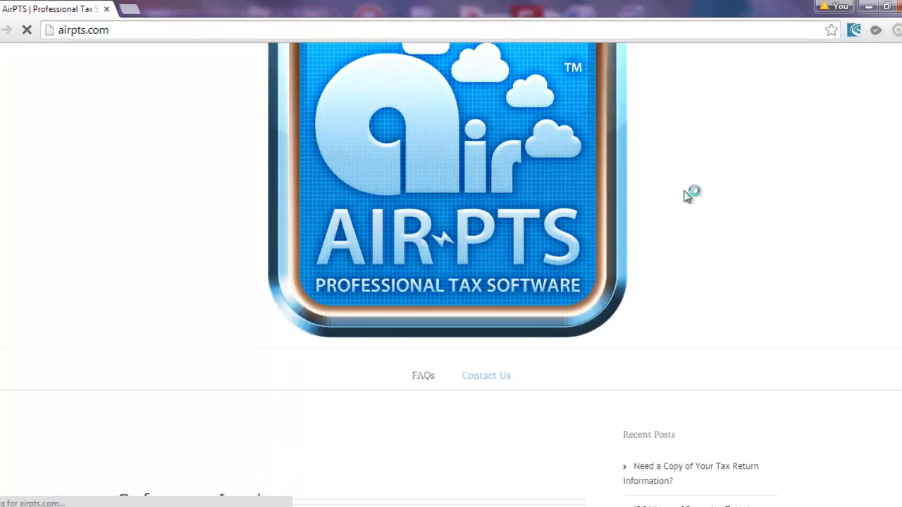
{"action": "scroll", "coordinate": [684, 199], "scroll_direction": "down", "scroll_amount": 8}
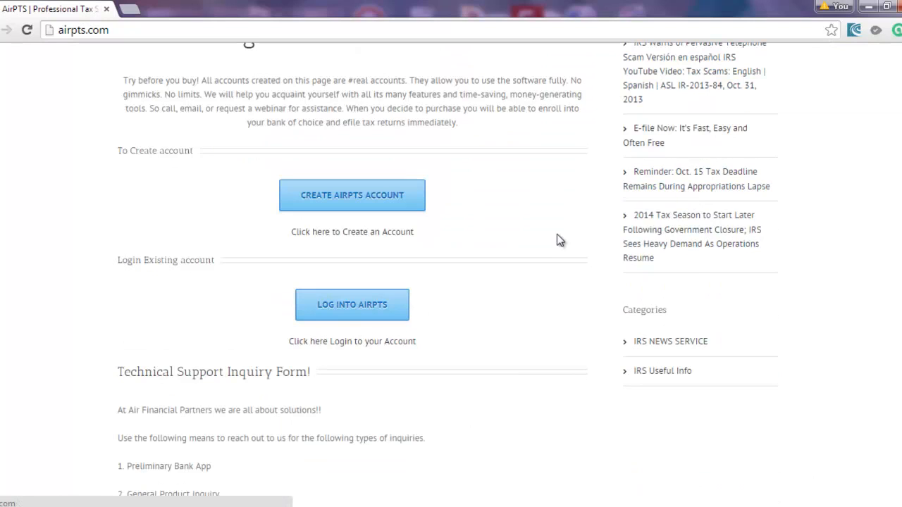
{"action": "left_click", "coordinate": [361, 307]}
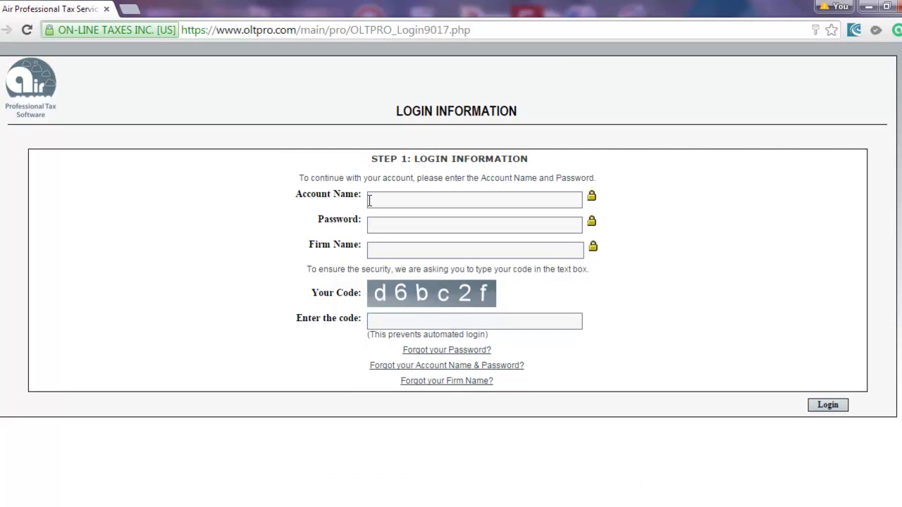
Log in with the saved account name, the password, the saved firm name and the shown security code.
{"action": "left_click", "coordinate": [380, 199]}
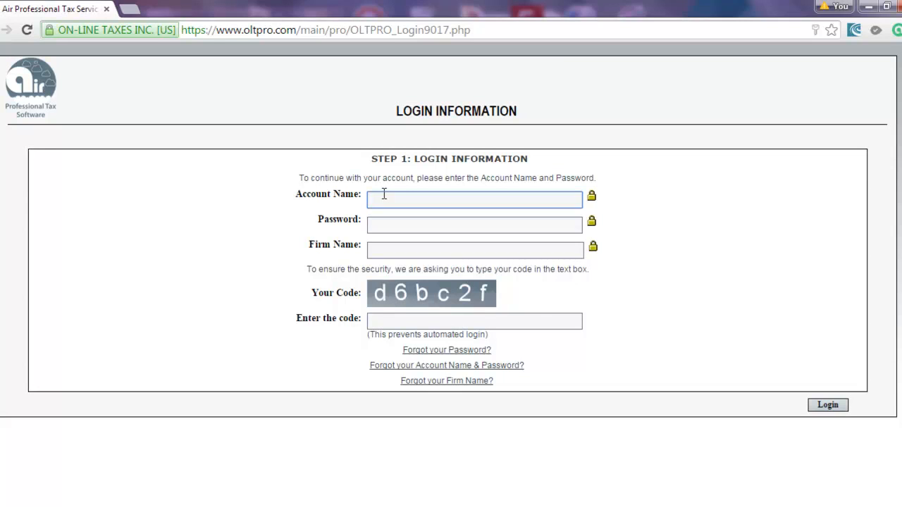
{"action": "type", "text": "fi"}
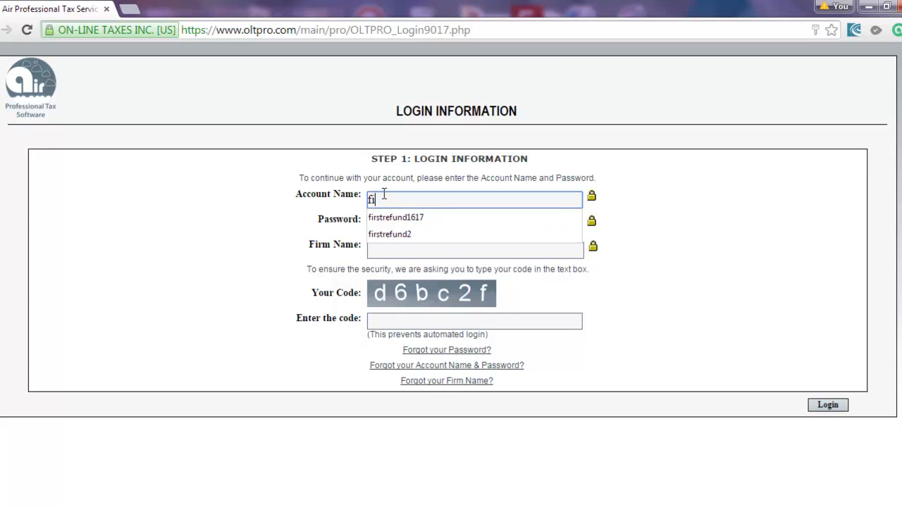
{"action": "type", "text": "rs"}
{"action": "key", "text": "Down"}
{"action": "key", "text": "Tab"}
{"action": "type", "text": "••••••••••"}
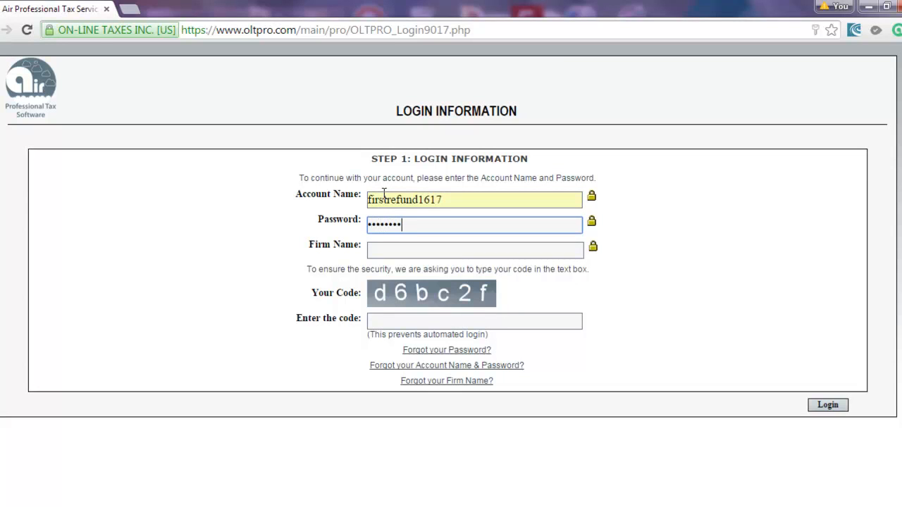
{"action": "key", "text": "Tab"}
{"action": "key", "text": "Down"}
{"action": "key", "text": "Tab"}
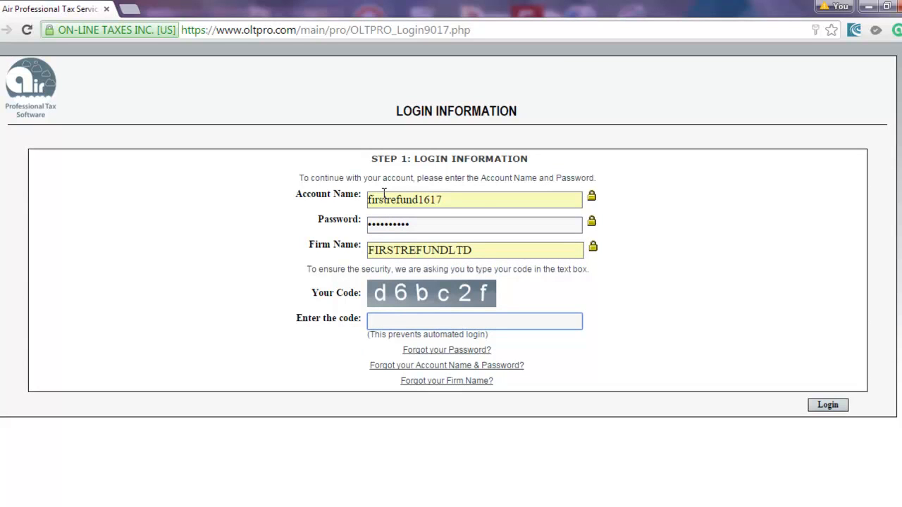
{"action": "type", "text": "d"}
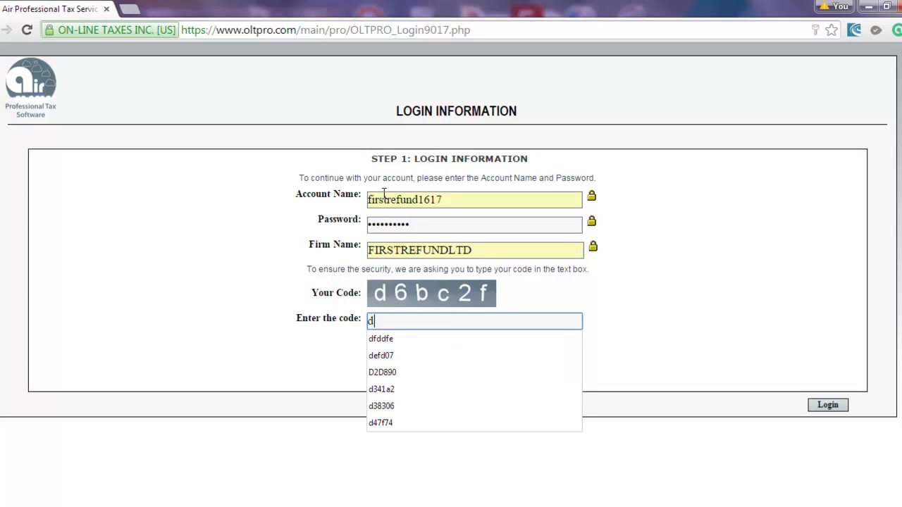
{"action": "type", "text": "6bc2f"}
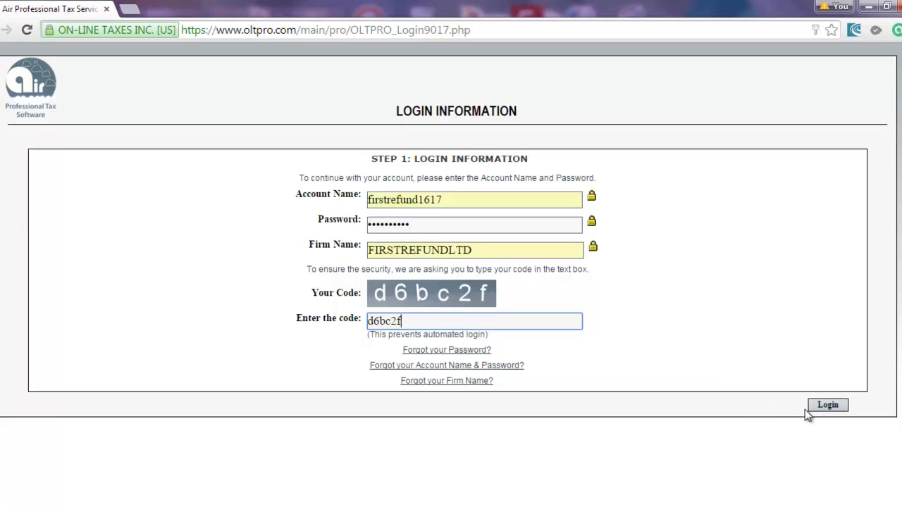
{"action": "left_click", "coordinate": [827, 405]}
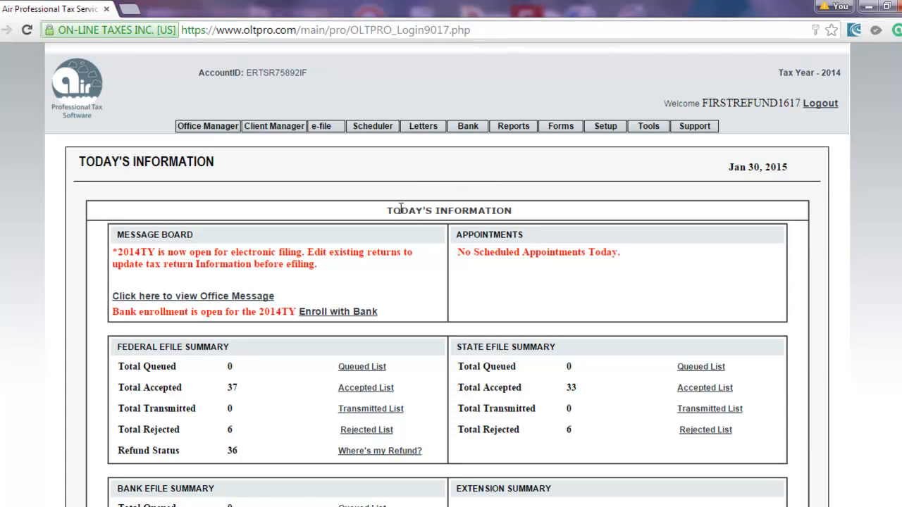
Review the Today's Information summary, then continue on to Manage Returns.
{"action": "scroll", "coordinate": [385, 200], "scroll_direction": "down", "scroll_amount": 3}
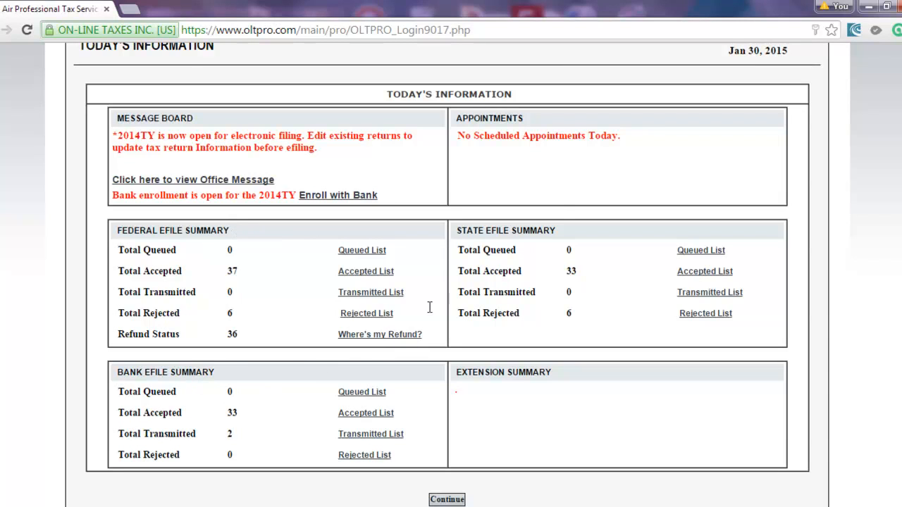
{"action": "scroll", "coordinate": [404, 252], "scroll_direction": "up", "scroll_amount": 2}
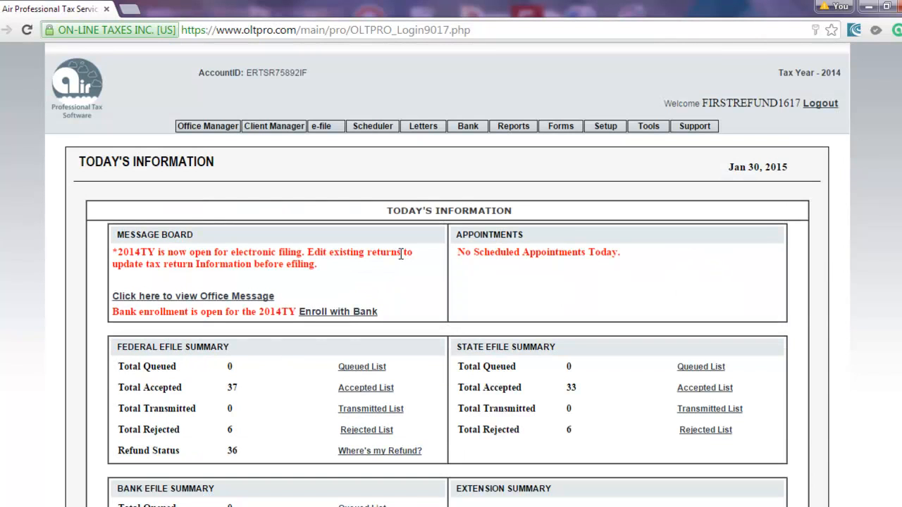
{"action": "scroll", "coordinate": [423, 274], "scroll_direction": "down", "scroll_amount": 2}
{"action": "scroll", "coordinate": [427, 280], "scroll_direction": "up", "scroll_amount": 2}
{"action": "scroll", "coordinate": [451, 474], "scroll_direction": "down", "scroll_amount": 2}
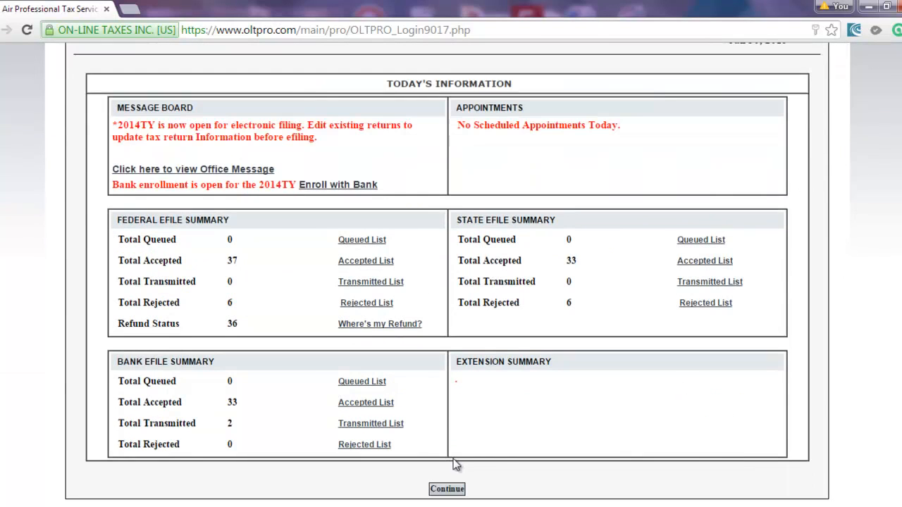
{"action": "left_click", "coordinate": [439, 490]}
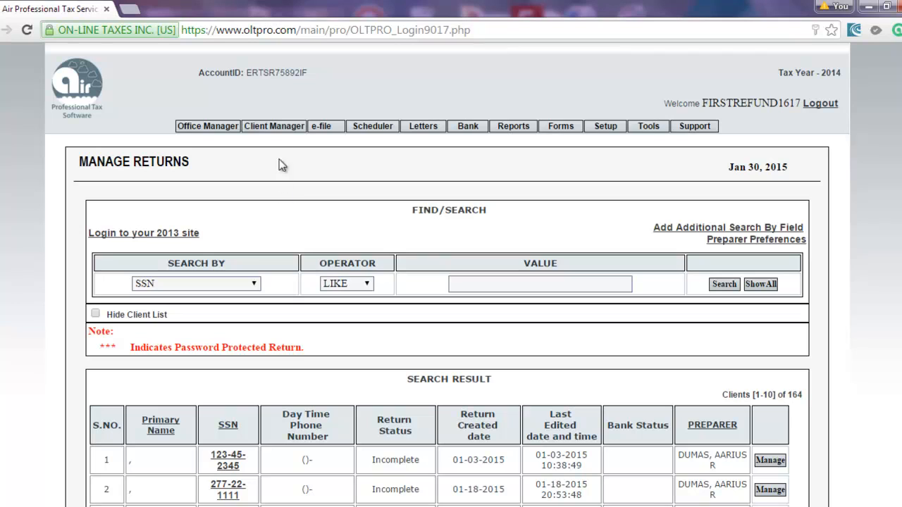
Set Find/Search to search by Last Name and enter a client's last name.
{"action": "mouse_move", "coordinate": [276, 121]}
{"action": "left_click", "coordinate": [238, 282]}
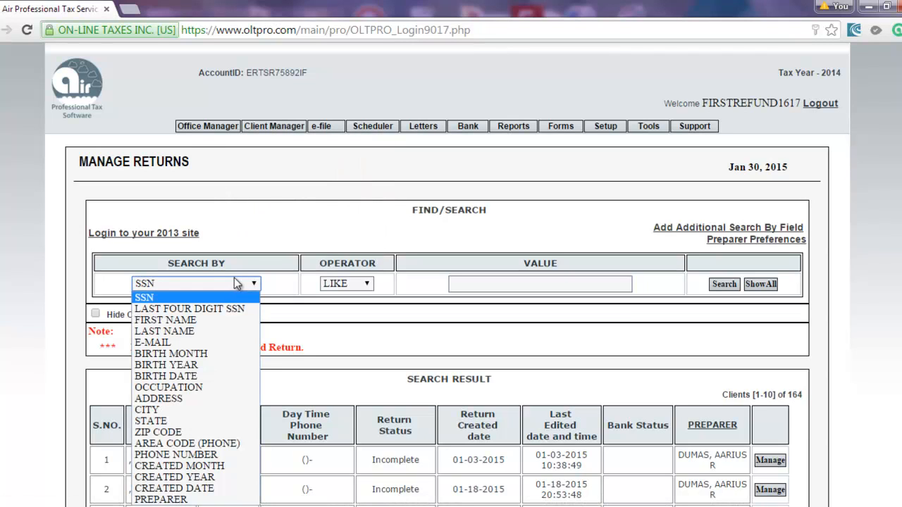
{"action": "left_click", "coordinate": [210, 331]}
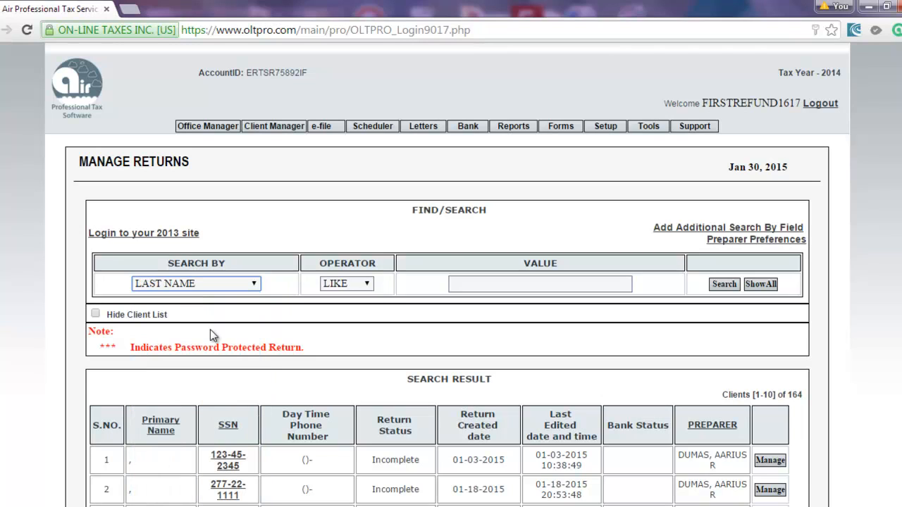
{"action": "double_click", "coordinate": [484, 277]}
{"action": "left_click", "coordinate": [484, 286]}
{"action": "type", "text": "dumas"}
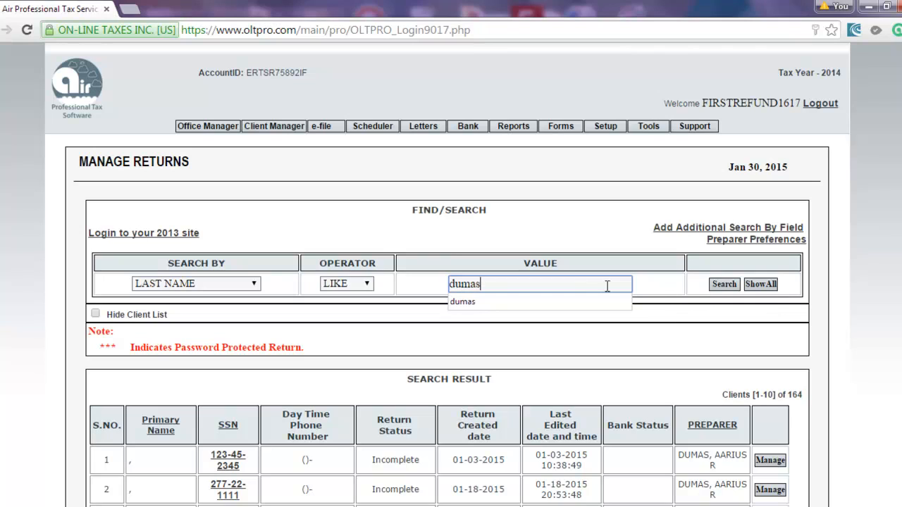
{"action": "left_click", "coordinate": [723, 286]}
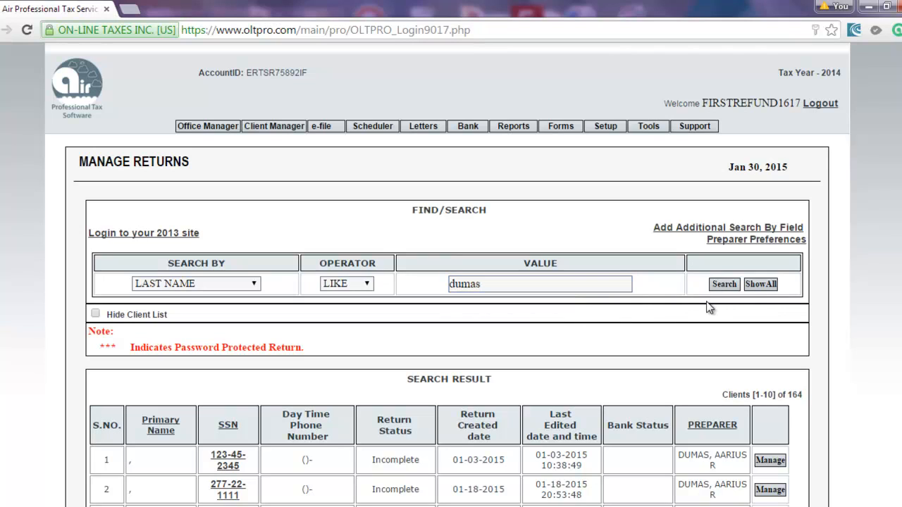
Switch Search By to ZIP CODE, enter a ZIP value, then clear the Value box.
{"action": "left_click", "coordinate": [226, 284]}
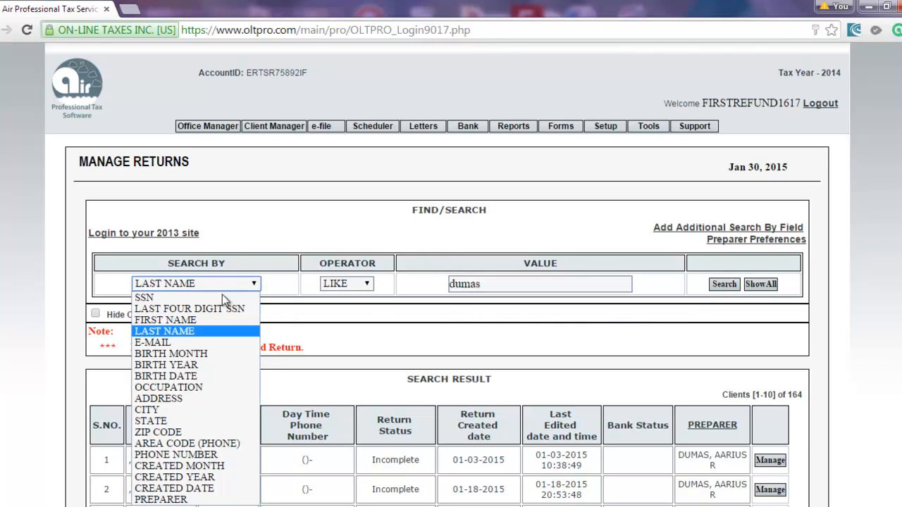
{"action": "left_click", "coordinate": [178, 432]}
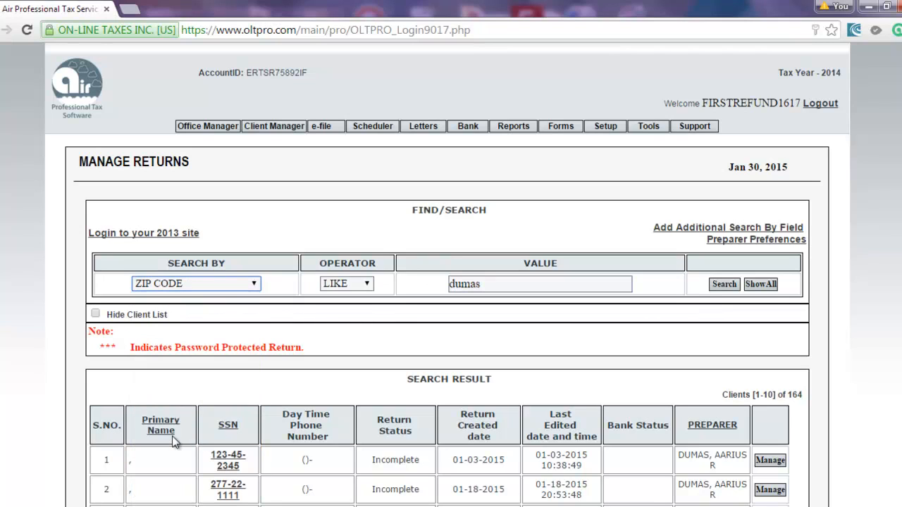
{"action": "double_click", "coordinate": [474, 286]}
{"action": "type", "text": "43205"}
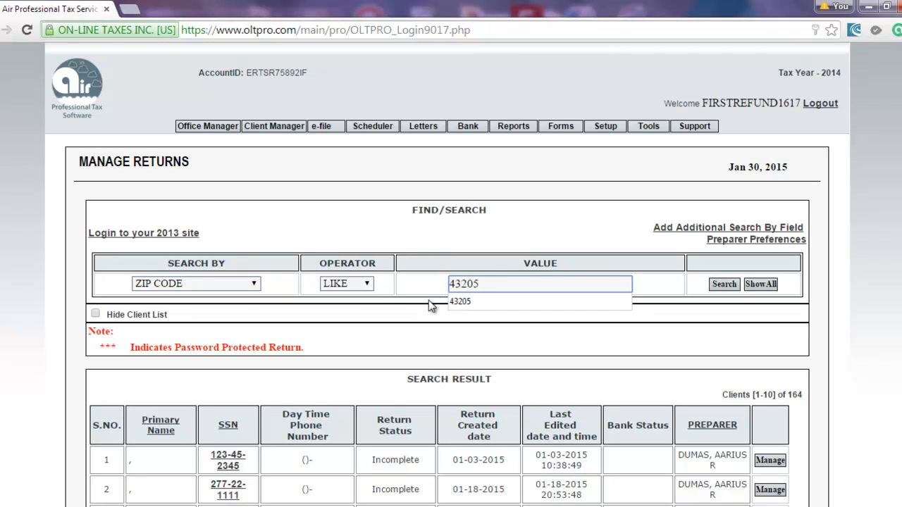
{"action": "left_click", "coordinate": [437, 299]}
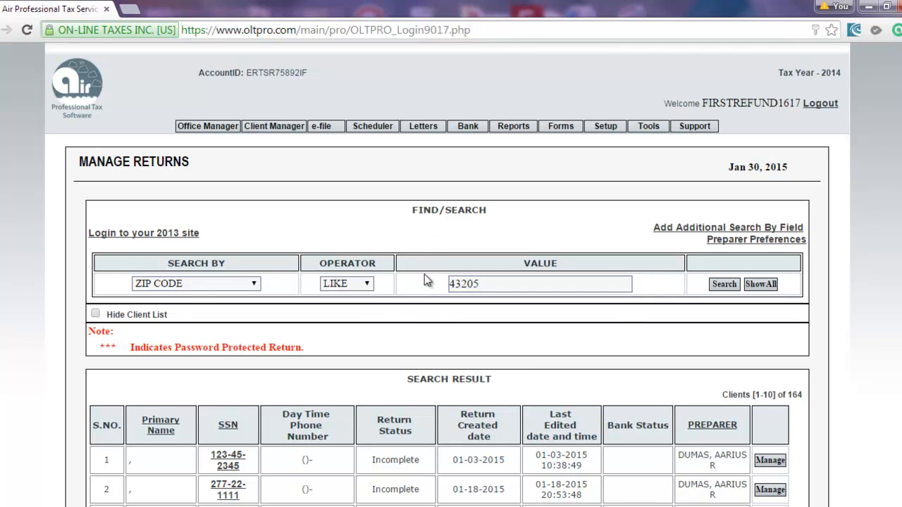
{"action": "left_click", "coordinate": [463, 284]}
{"action": "double_click", "coordinate": [463, 283]}
{"action": "left_click", "coordinate": [434, 290]}
{"action": "double_click", "coordinate": [575, 283]}
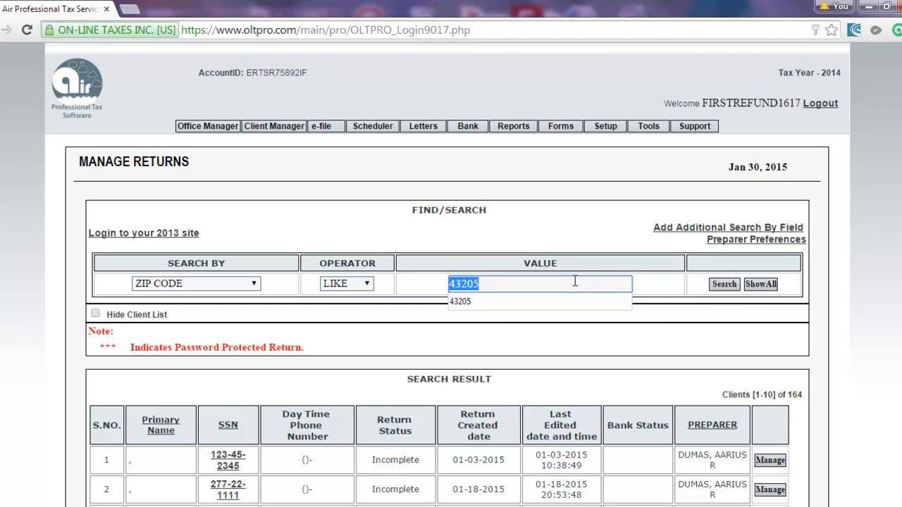
{"action": "key", "text": "BackSpace"}
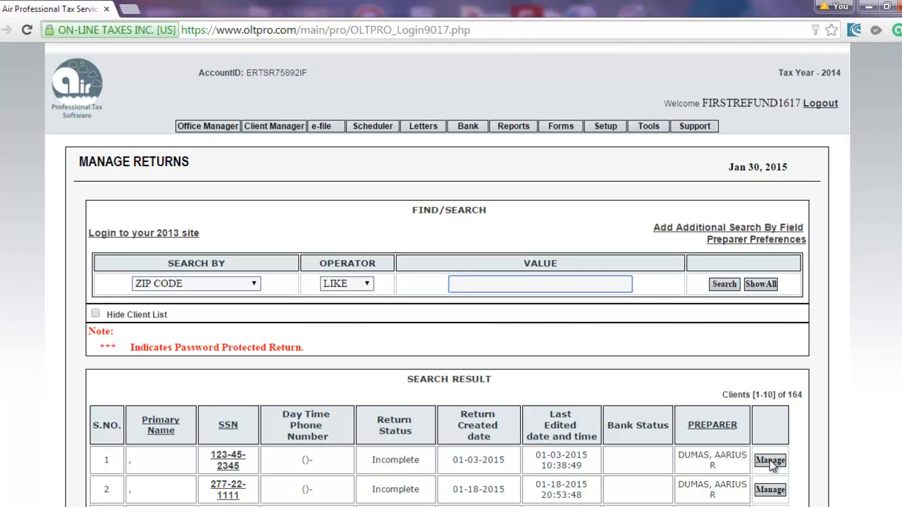
Open the first client's return summary, then go back via Office Manager to Today's Information.
{"action": "left_click_drag", "start_coordinate": [692, 455], "coordinate": [361, 466]}
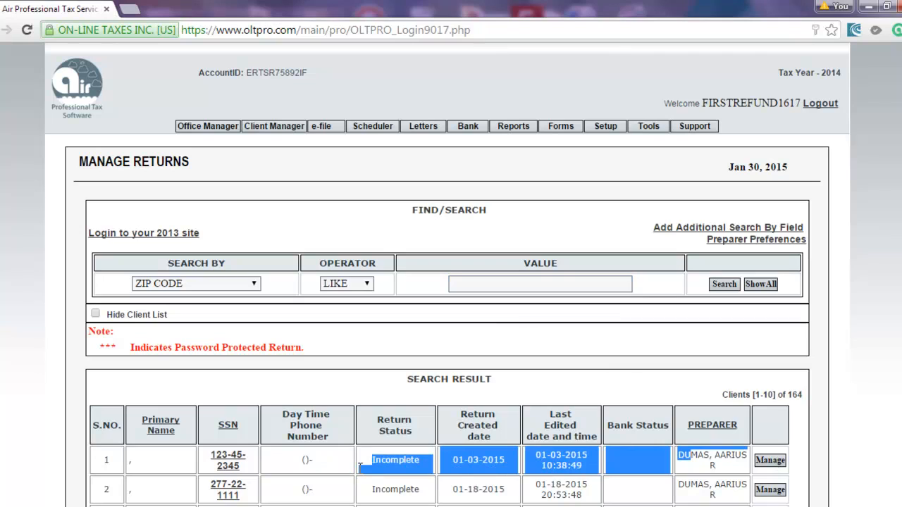
{"action": "left_click", "coordinate": [768, 461]}
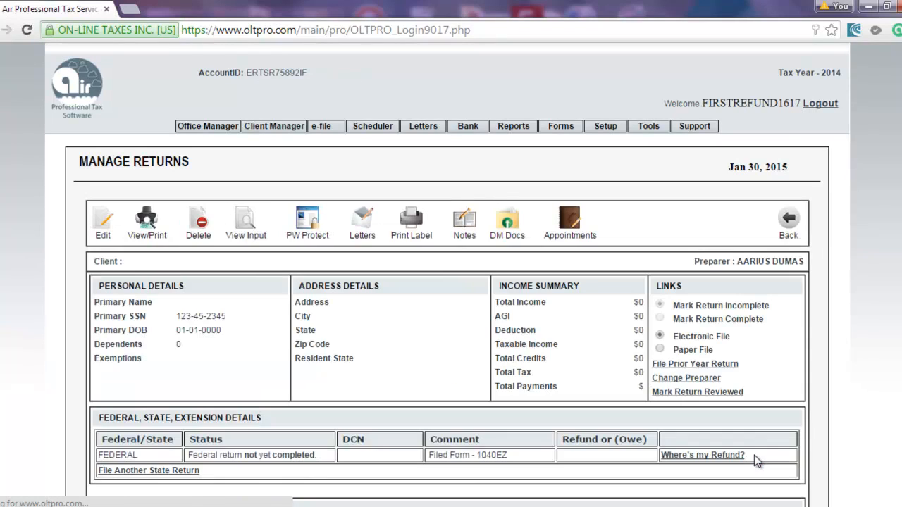
{"action": "scroll", "coordinate": [572, 368], "scroll_direction": "down", "scroll_amount": 2}
{"action": "scroll", "coordinate": [571, 369], "scroll_direction": "up", "scroll_amount": 2}
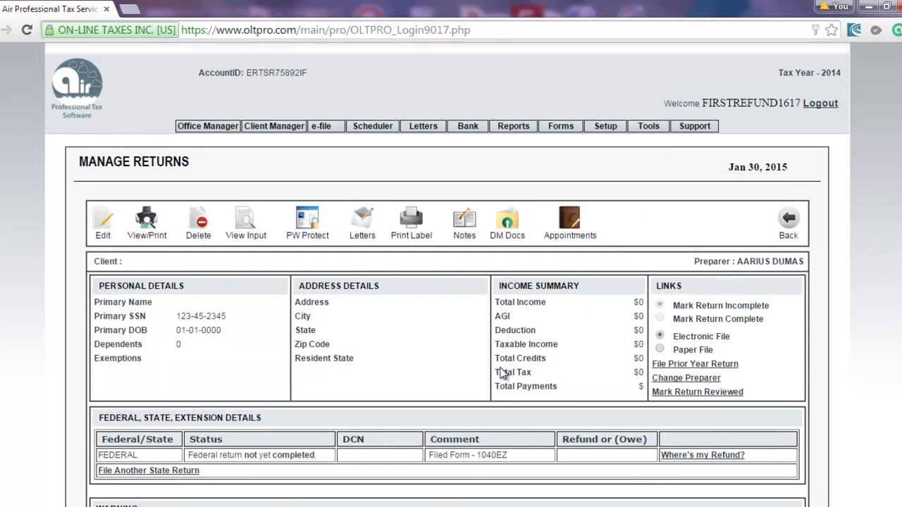
{"action": "scroll", "coordinate": [425, 333], "scroll_direction": "down", "scroll_amount": 2}
{"action": "scroll", "coordinate": [426, 333], "scroll_direction": "up", "scroll_amount": 2}
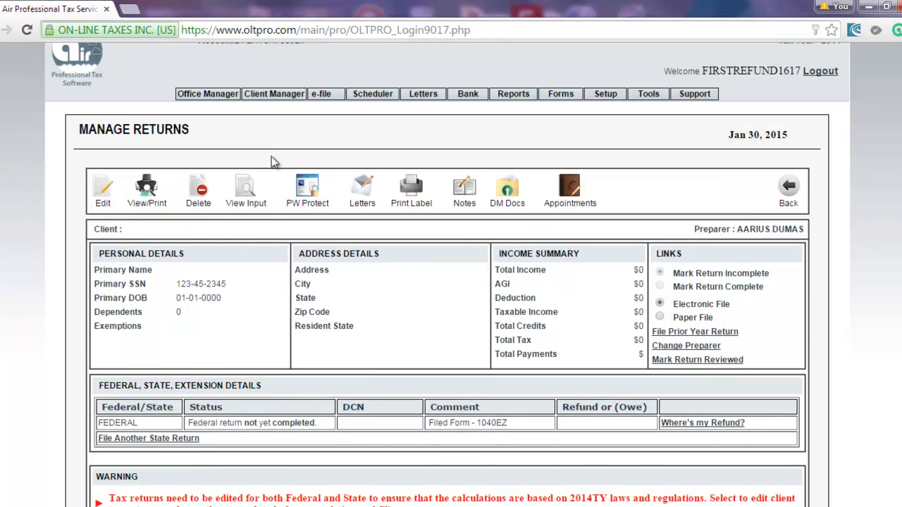
{"action": "left_click", "coordinate": [194, 96]}
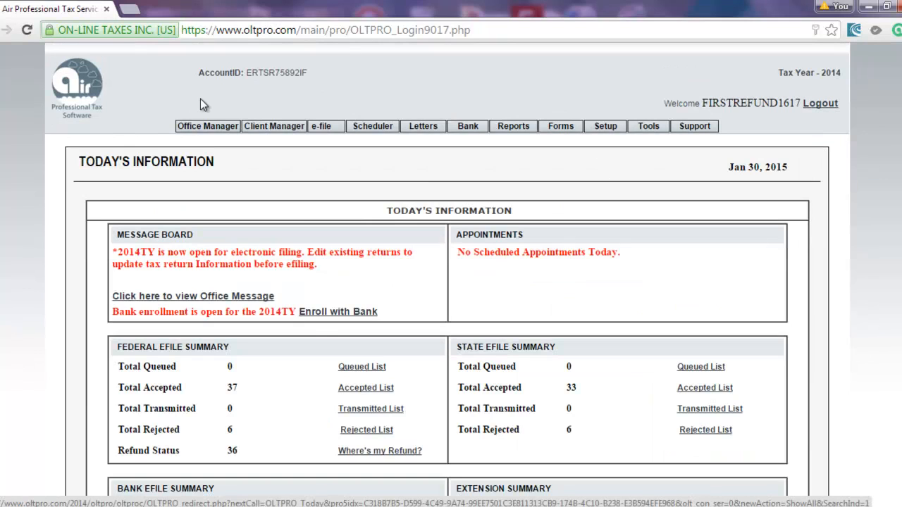
Create a new Form 1040 return by entering and re-entering the taxpayer's SSN, then save.
{"action": "mouse_move", "coordinate": [282, 120]}
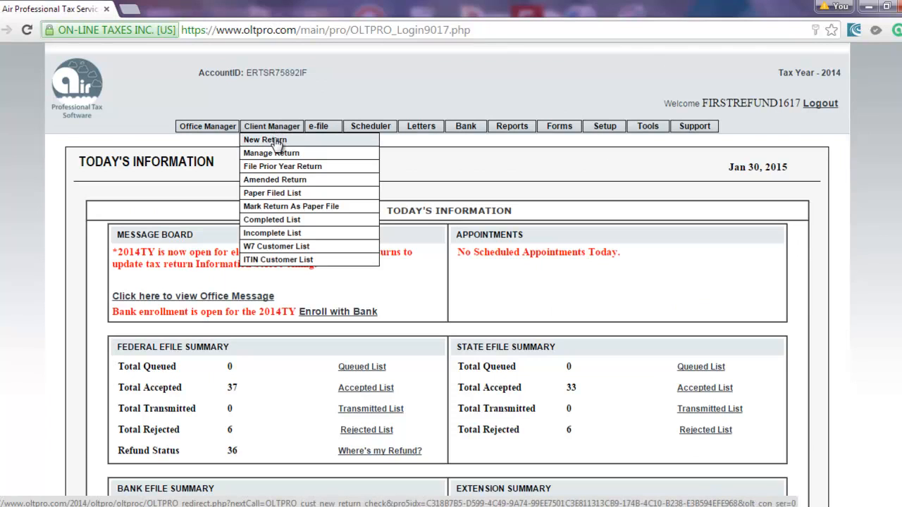
{"action": "left_click", "coordinate": [274, 139]}
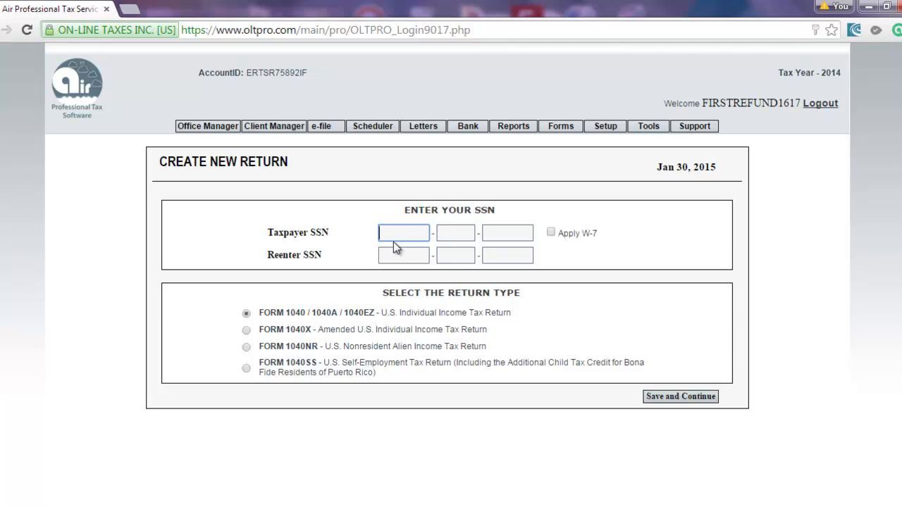
{"action": "type", "text": "320-33"}
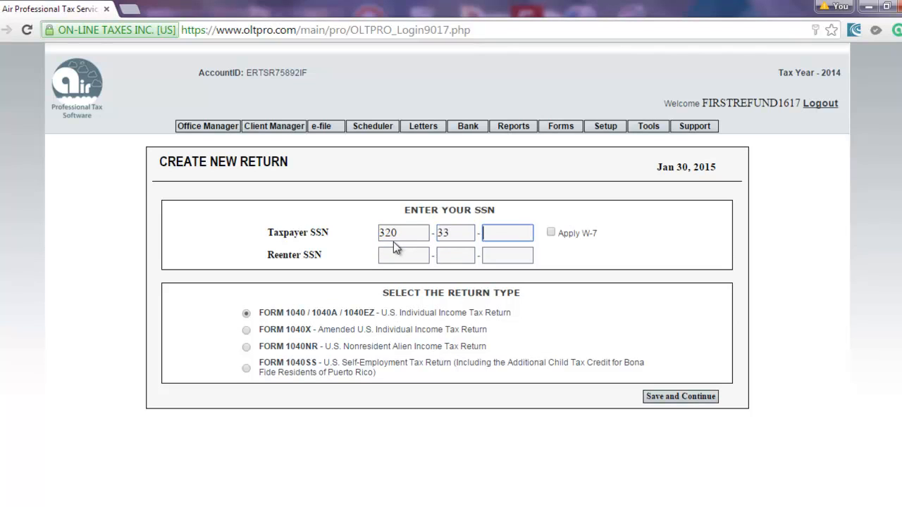
{"action": "type", "text": "-3333"}
{"action": "key", "text": "Tab"}
{"action": "key", "text": "Tab"}
{"action": "type", "text": "3"}
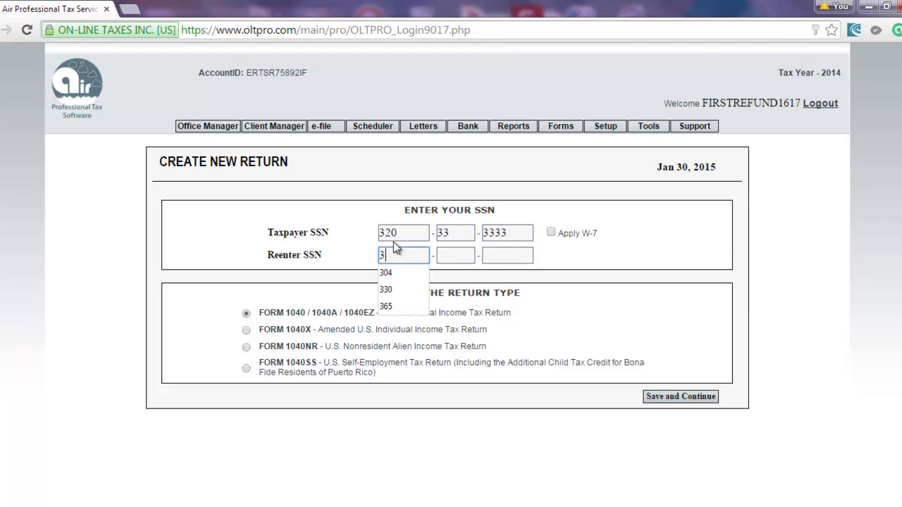
{"action": "type", "text": "20-33-33333"}
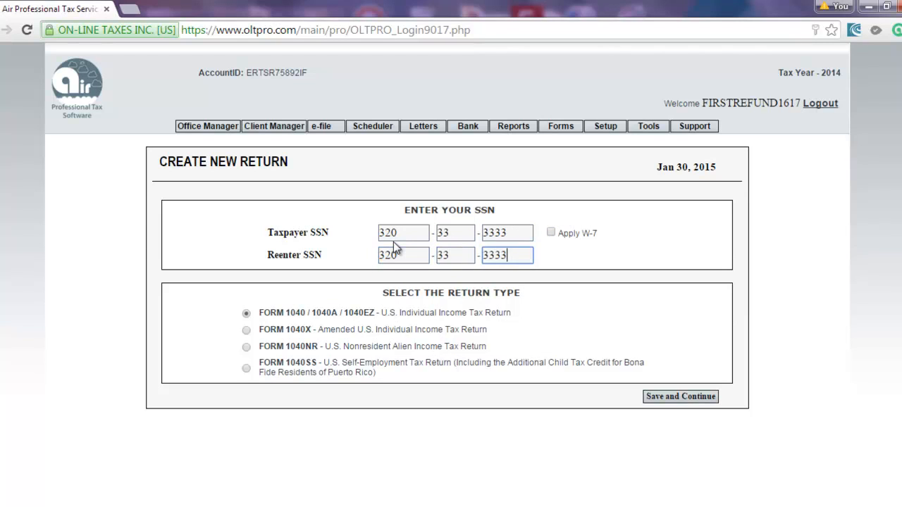
{"action": "left_click", "coordinate": [671, 398]}
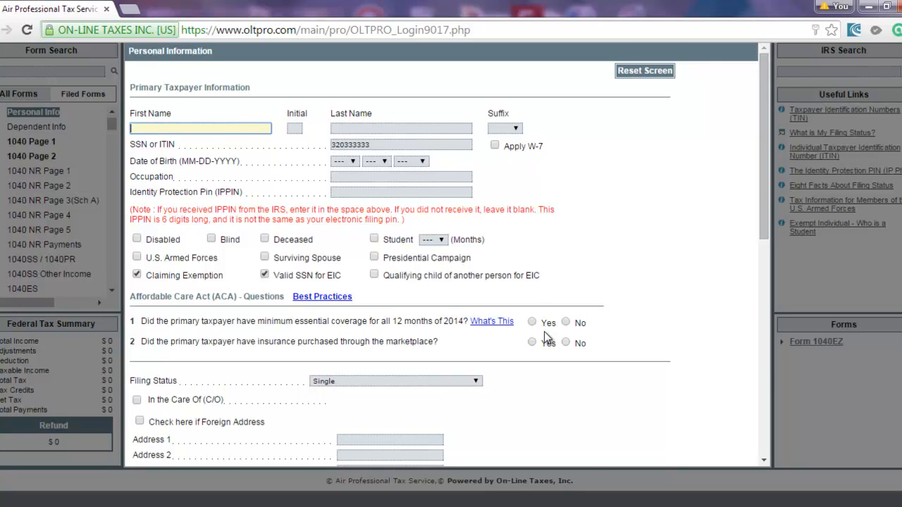
Enter the taxpayer's name and middle initial, birth date 02-02-1982, and occupation 'worker'.
{"action": "type", "text": "johnny"}
{"action": "key", "text": "Tab"}
{"action": "type", "text": "b"}
{"action": "key", "text": "Tab"}
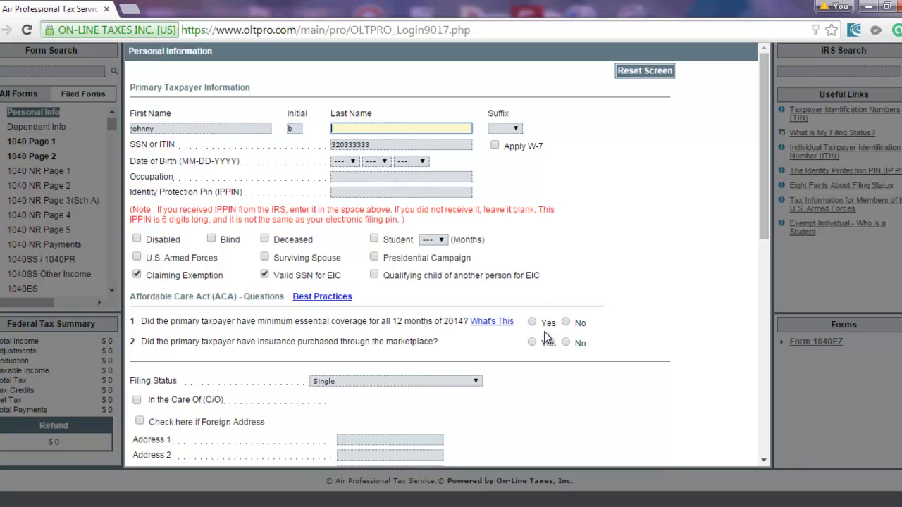
{"action": "type", "text": "doe"}
{"action": "key", "text": "Tab"}
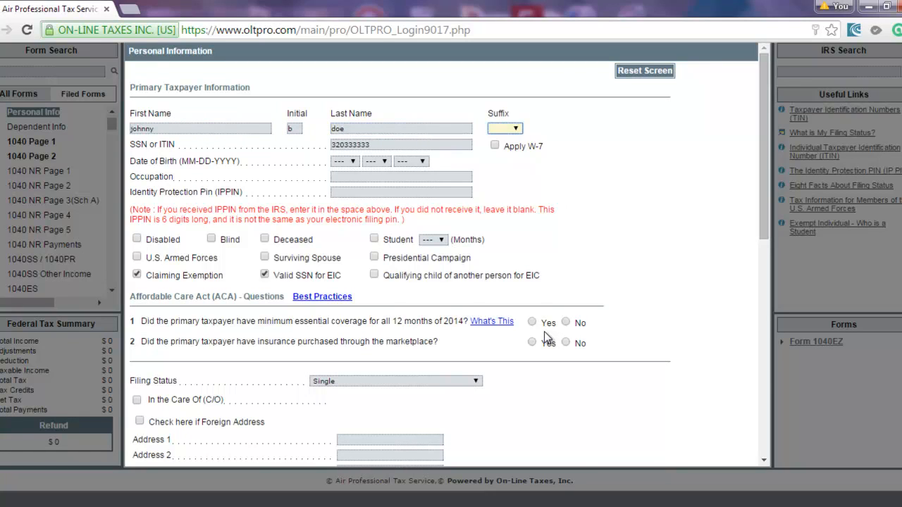
{"action": "key", "text": "Tab"}
{"action": "key", "text": "Tab"}
{"action": "key", "text": "Tab"}
{"action": "key", "text": "Down"}
{"action": "key", "text": "Tab"}
{"action": "key", "text": "Down"}
{"action": "key", "text": "Down"}
{"action": "key", "text": "Tab"}
{"action": "key", "text": "Down"}
{"action": "key", "text": "Down"}
{"action": "key", "text": "Down"}
{"action": "key", "text": "Down"}
{"action": "key", "text": "Down"}
{"action": "key", "text": "Down"}
{"action": "key", "text": "Down"}
{"action": "key", "text": "Down"}
{"action": "key", "text": "Down"}
{"action": "key", "text": "Down"}
{"action": "key", "text": "Down"}
{"action": "key", "text": "Down"}
{"action": "key", "text": "Down"}
{"action": "key", "text": "Down"}
{"action": "key", "text": "Down"}
{"action": "key", "text": "Down"}
{"action": "key", "text": "Down"}
{"action": "key", "text": "Down"}
{"action": "key", "text": "Down"}
{"action": "key", "text": "Down"}
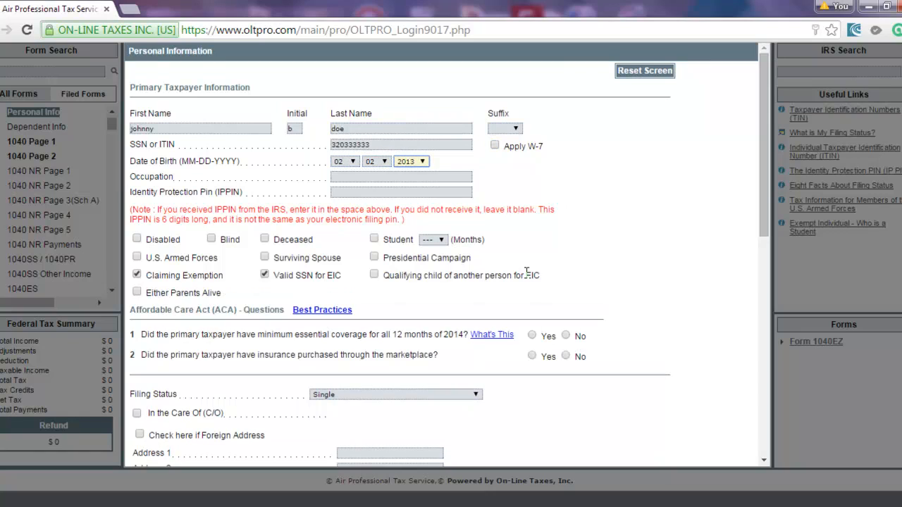
{"action": "key", "text": "Down"}
{"action": "key", "text": "Down"}
{"action": "key", "text": "Down"}
{"action": "key", "text": "Down"}
{"action": "key", "text": "Down"}
{"action": "key", "text": "Down"}
{"action": "key", "text": "Down"}
{"action": "key", "text": "Down"}
{"action": "key", "text": "Down"}
{"action": "key", "text": "Down"}
{"action": "key", "text": "Down"}
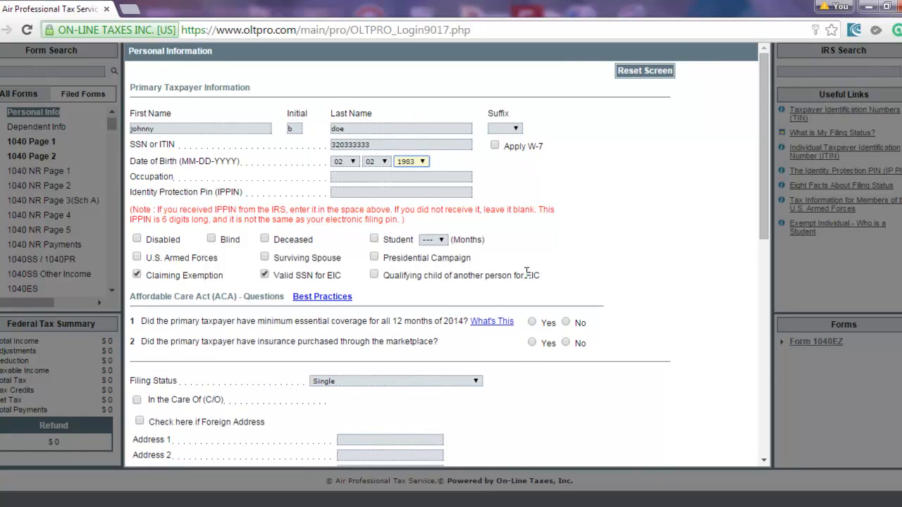
{"action": "key", "text": "Tab"}
{"action": "type", "text": "worker"}
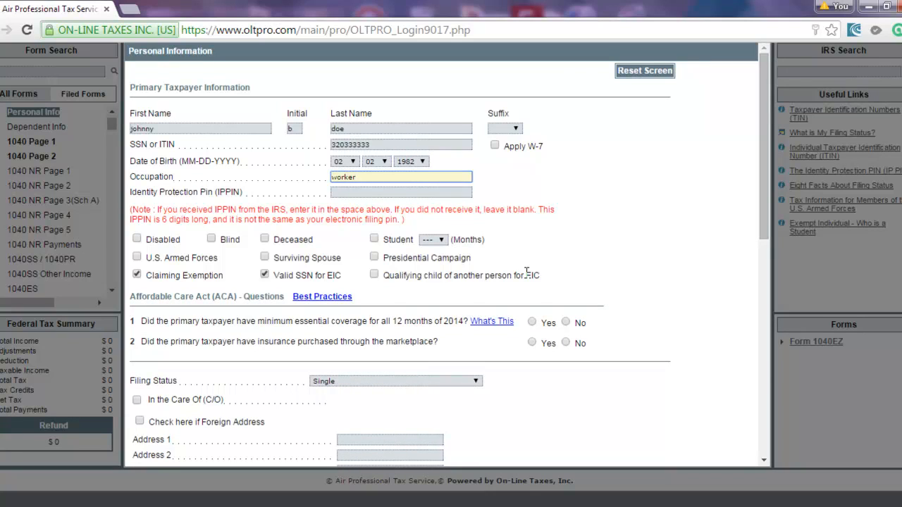
{"action": "key", "text": "Tab"}
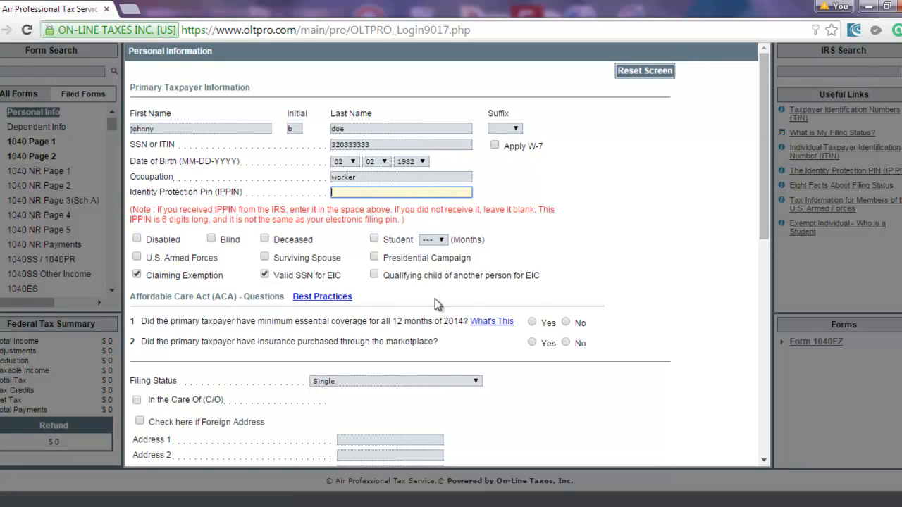
Answer Yes to full-year coverage and No to marketplace insurance, and choose Head of Household.
{"action": "left_click", "coordinate": [532, 323]}
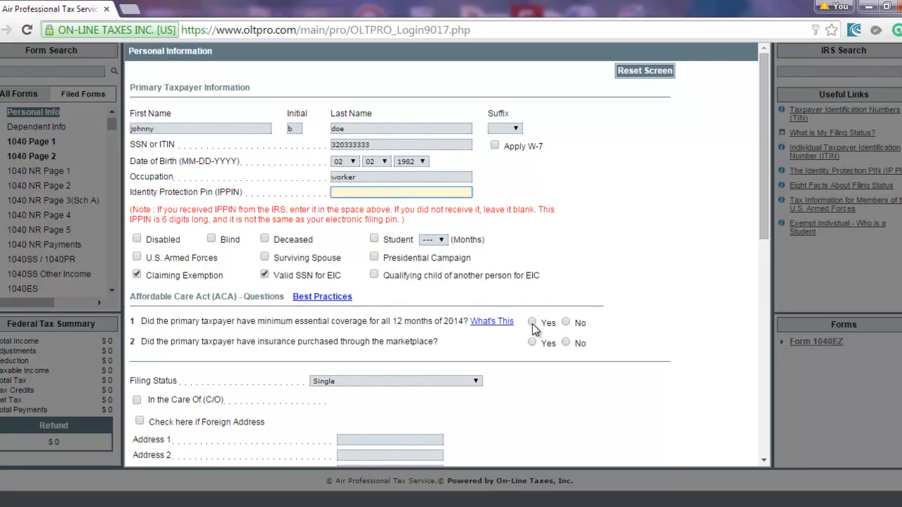
{"action": "left_click", "coordinate": [566, 342]}
{"action": "scroll", "coordinate": [529, 344], "scroll_direction": "down", "scroll_amount": 2}
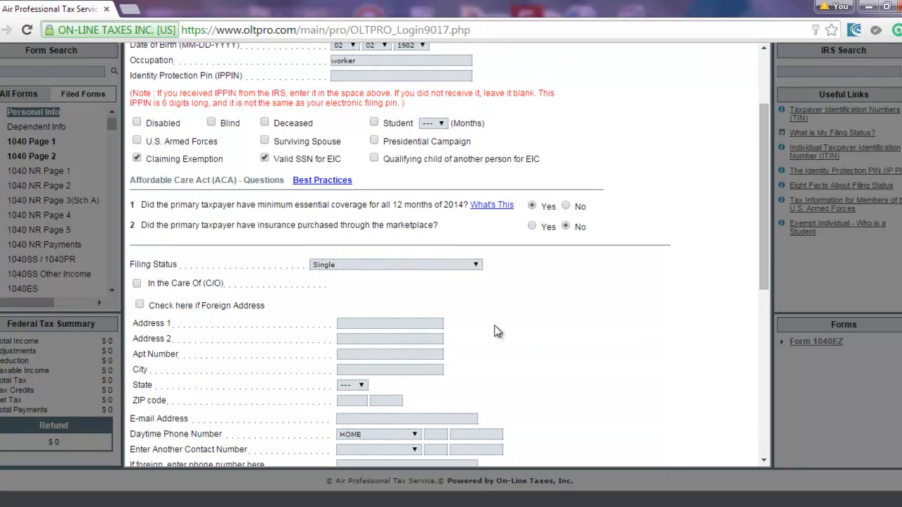
{"action": "left_click", "coordinate": [475, 265]}
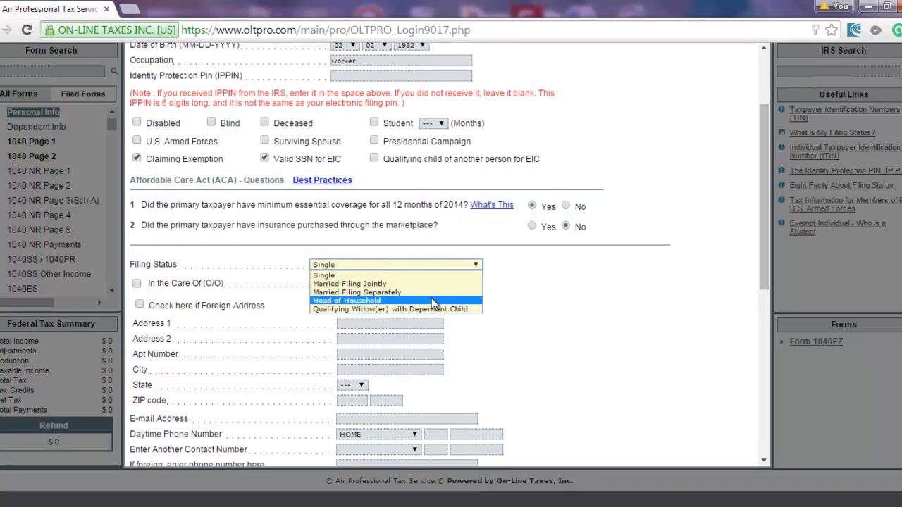
{"action": "left_click", "coordinate": [470, 300]}
{"action": "left_click", "coordinate": [458, 351]}
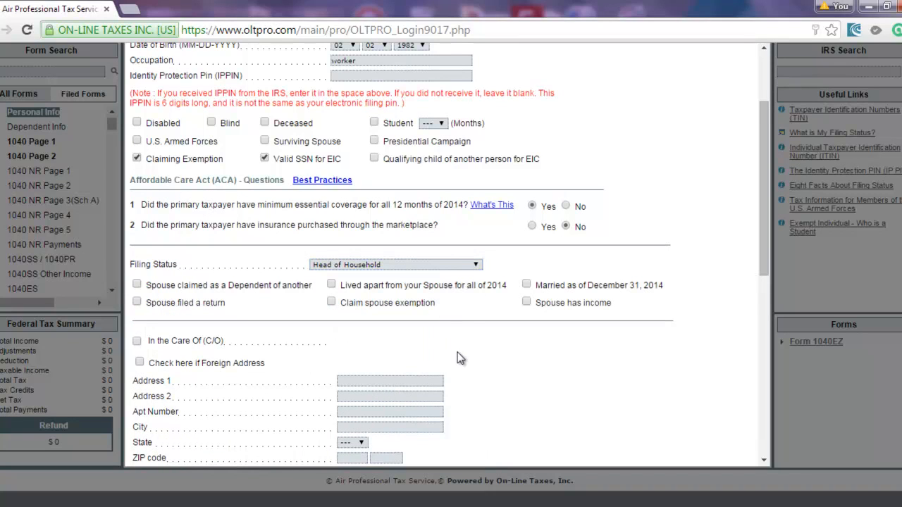
{"action": "left_click", "coordinate": [443, 264]}
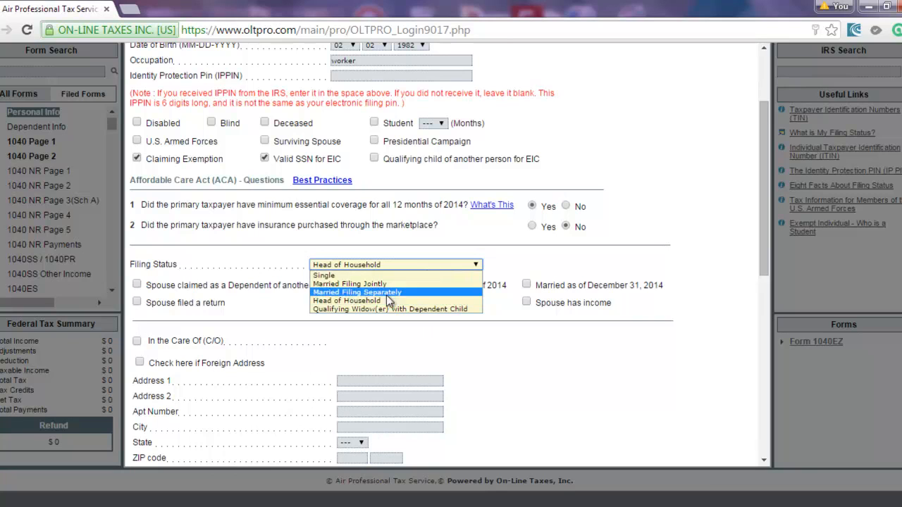
{"action": "left_click", "coordinate": [428, 340]}
{"action": "scroll", "coordinate": [416, 342], "scroll_direction": "down", "scroll_amount": 3}
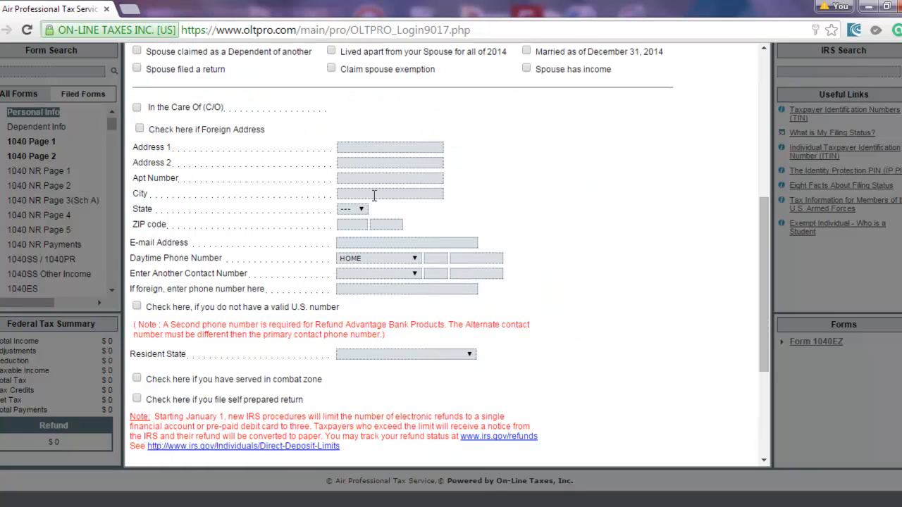
Enter the taxpayer's street address and ZIP code so the city and state fill in.
{"action": "left_click", "coordinate": [364, 147]}
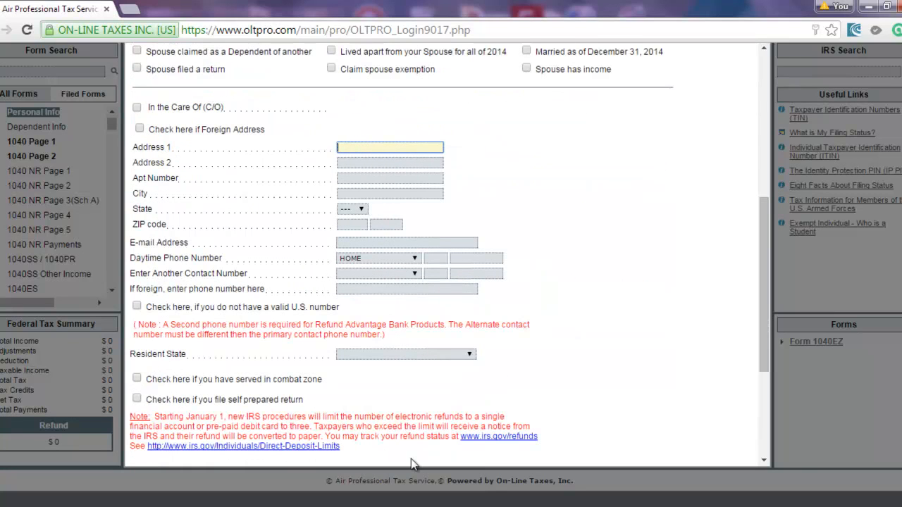
{"action": "type", "text": "123 EASIER ST"}
{"action": "key", "text": "Tab"}
{"action": "key", "text": "Tab"}
{"action": "key", "text": "Tab"}
{"action": "key", "text": "Tab"}
{"action": "key", "text": "Tab"}
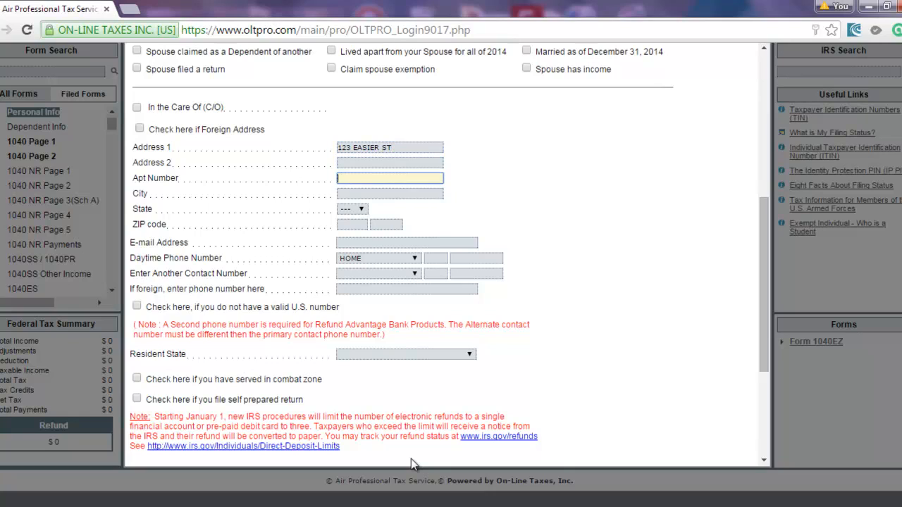
{"action": "type", "text": "43205"}
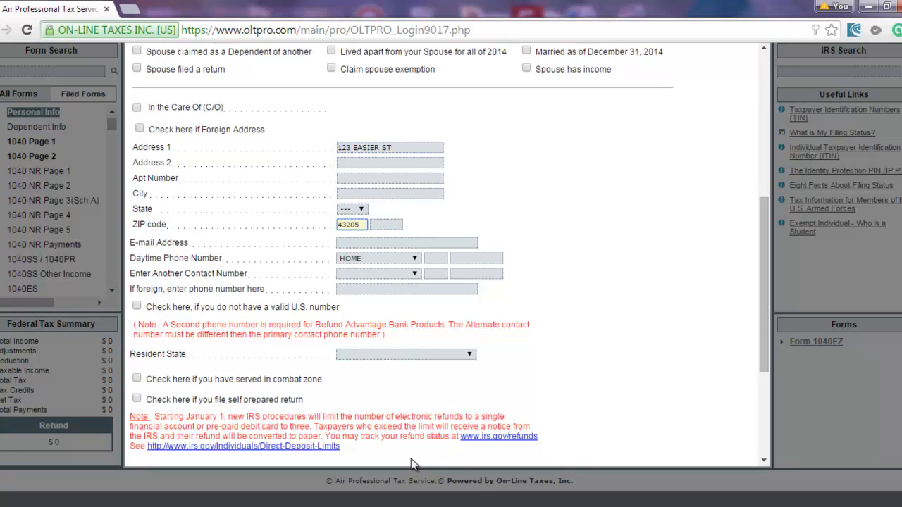
{"action": "key", "text": "Tab"}
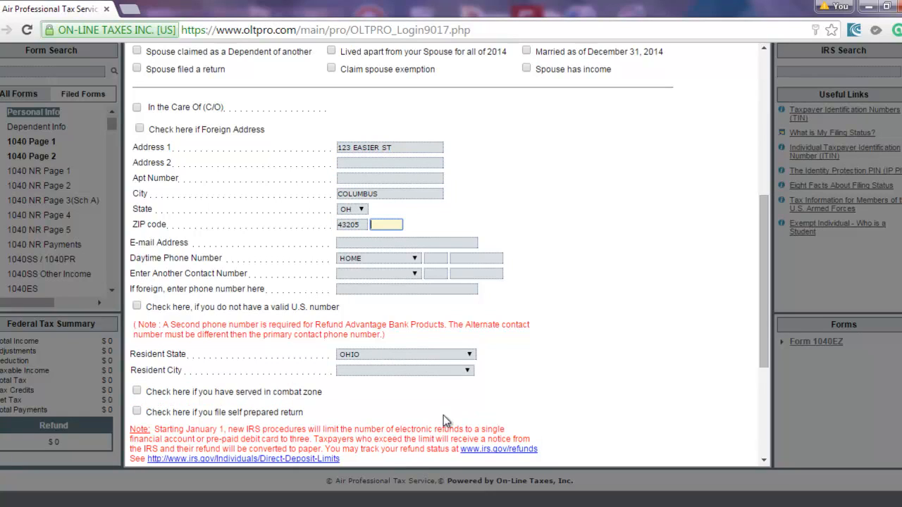
Enter the taxpayer's e-mail address and complete daytime phone number.
{"action": "left_click", "coordinate": [382, 244]}
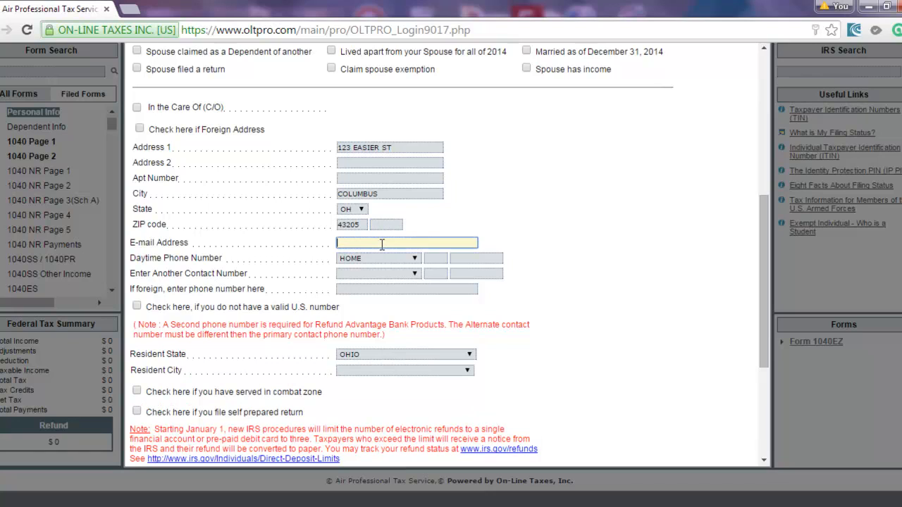
{"action": "key", "text": "Tab"}
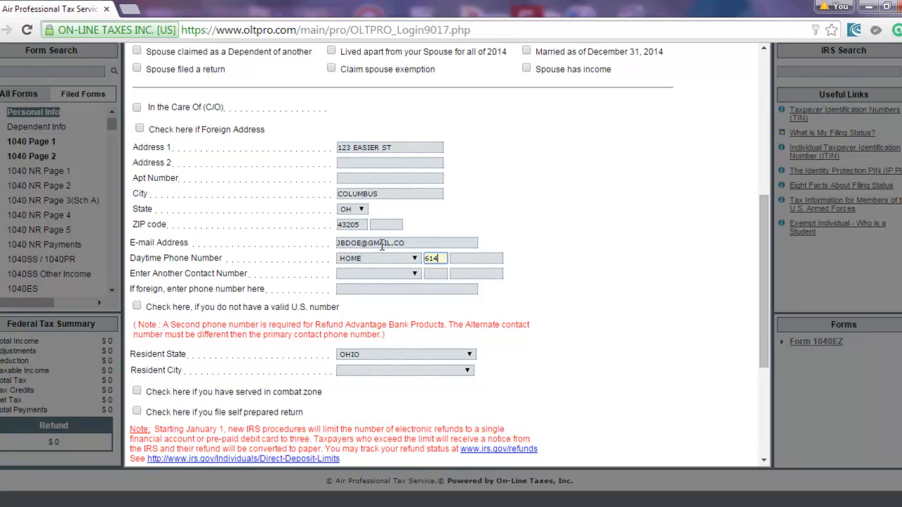
{"action": "key", "text": "Tab"}
{"action": "key", "text": "Tab"}
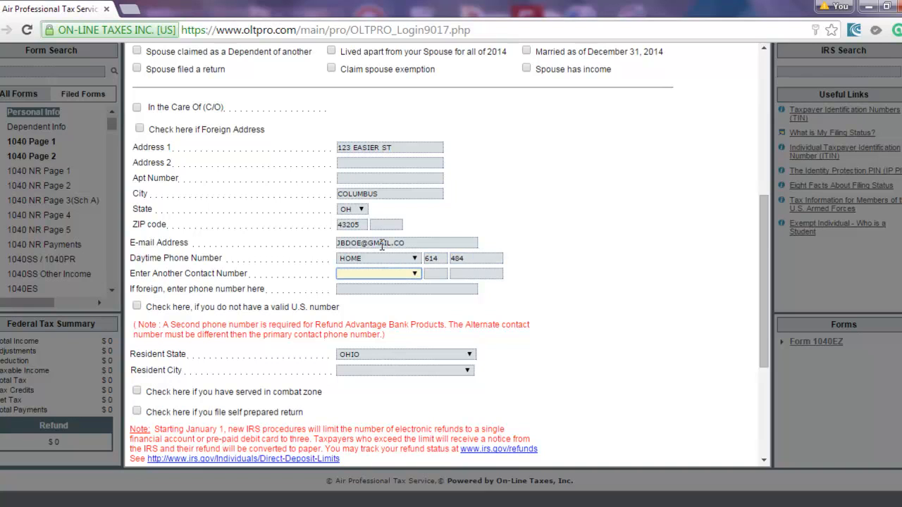
{"action": "scroll", "coordinate": [381, 246], "scroll_direction": "up", "scroll_amount": 5}
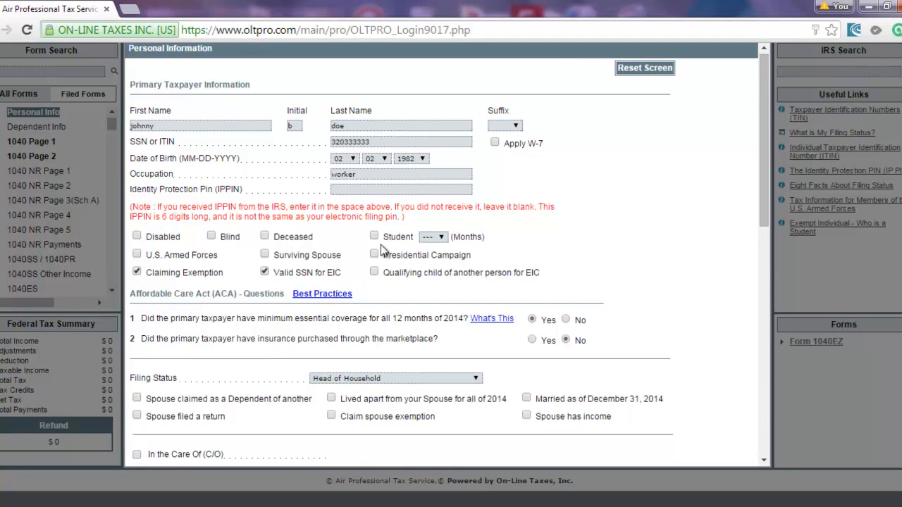
{"action": "scroll", "coordinate": [381, 250], "scroll_direction": "down", "scroll_amount": 3}
{"action": "left_click", "coordinate": [471, 374]}
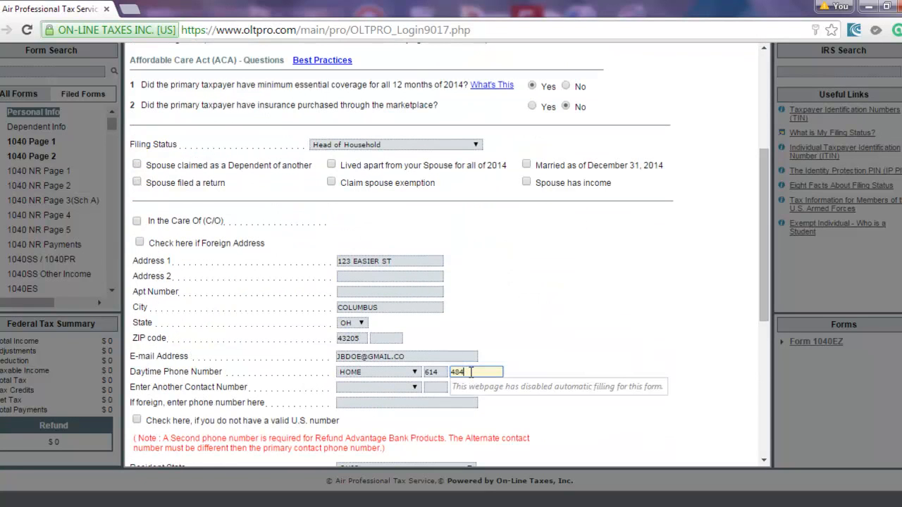
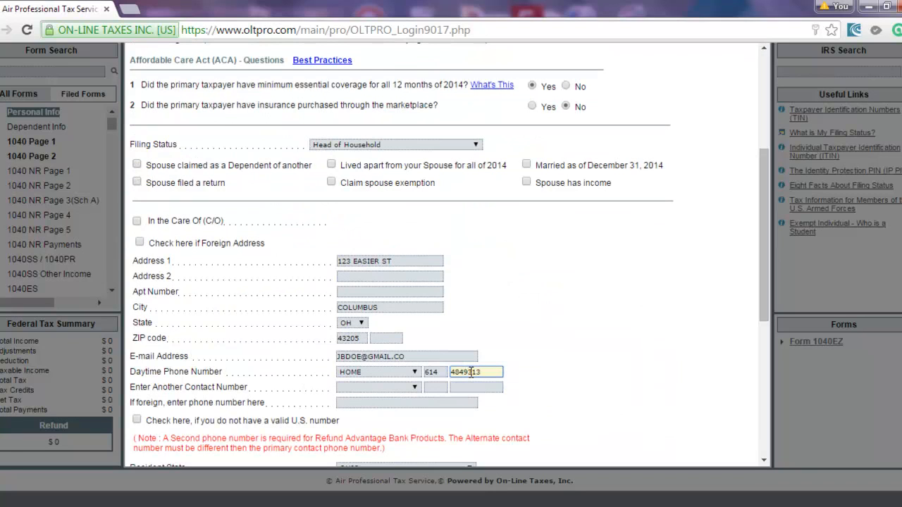
{"action": "left_click", "coordinate": [381, 386]}
{"action": "scroll", "coordinate": [398, 385], "scroll_direction": "up", "scroll_amount": 2}
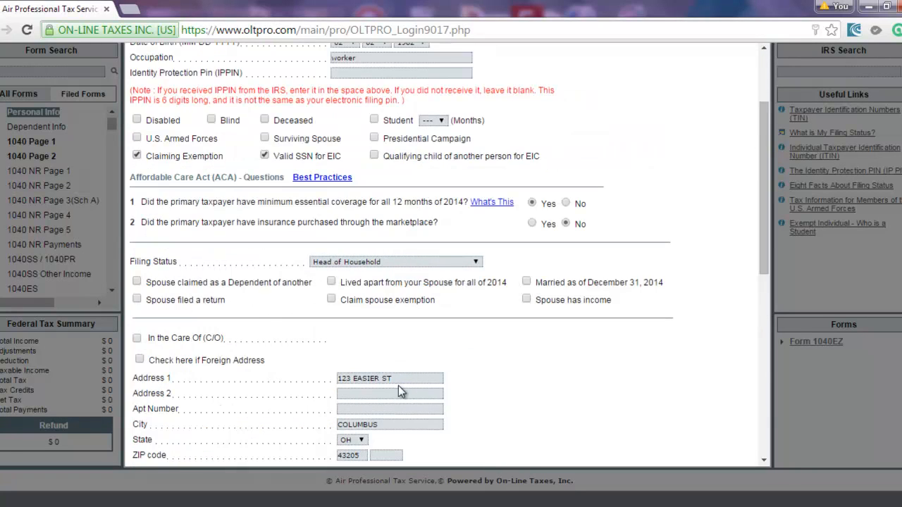
{"action": "scroll", "coordinate": [390, 386], "scroll_direction": "down", "scroll_amount": 4}
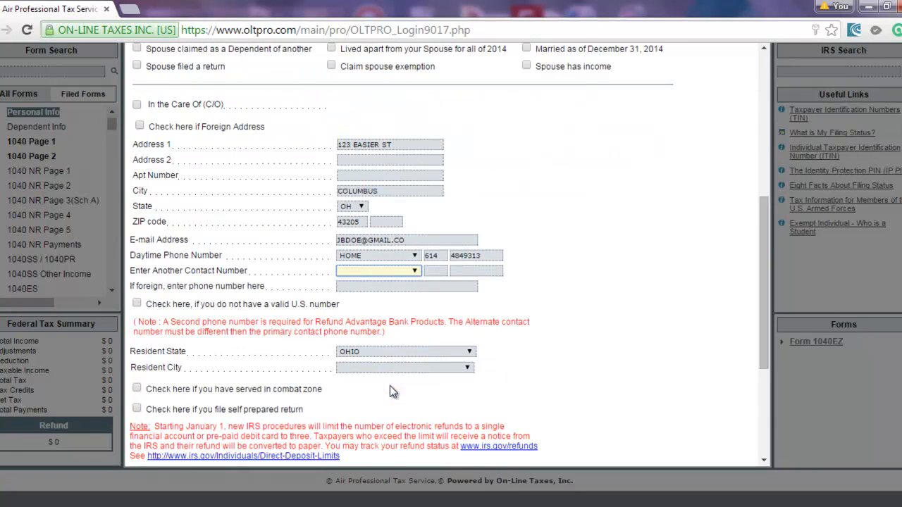
Add a second contact number of type WORK, with its area code and number.
{"action": "left_click", "coordinate": [368, 267]}
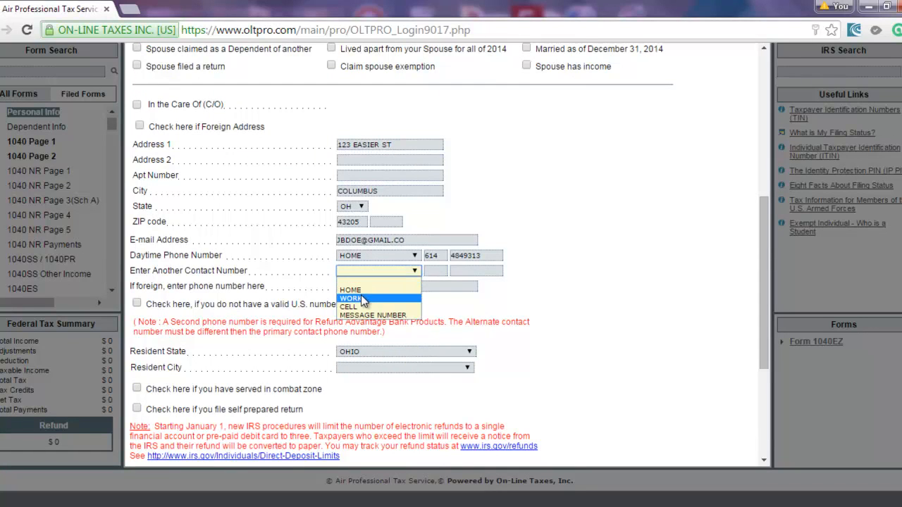
{"action": "left_click", "coordinate": [362, 301]}
{"action": "left_click", "coordinate": [442, 266]}
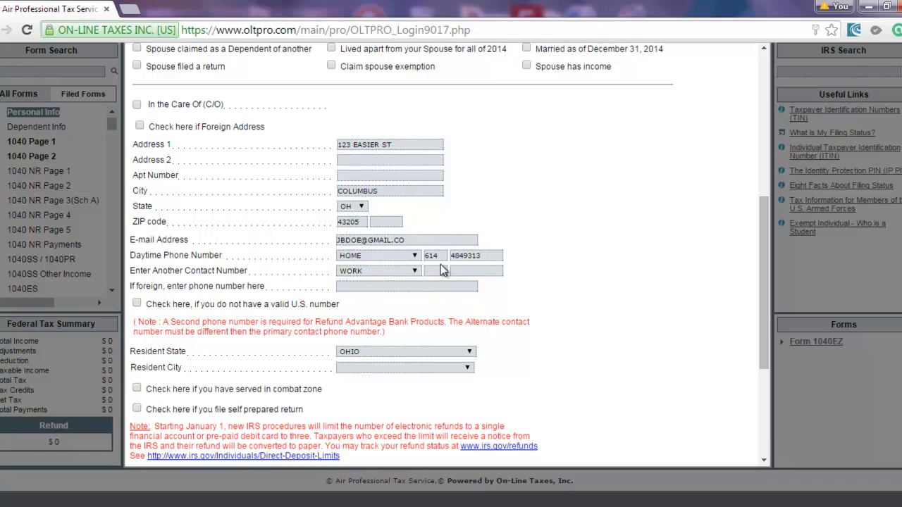
{"action": "key", "text": "Tab"}
Set Resident City to COLUMBUS.
{"action": "left_click", "coordinate": [364, 371]}
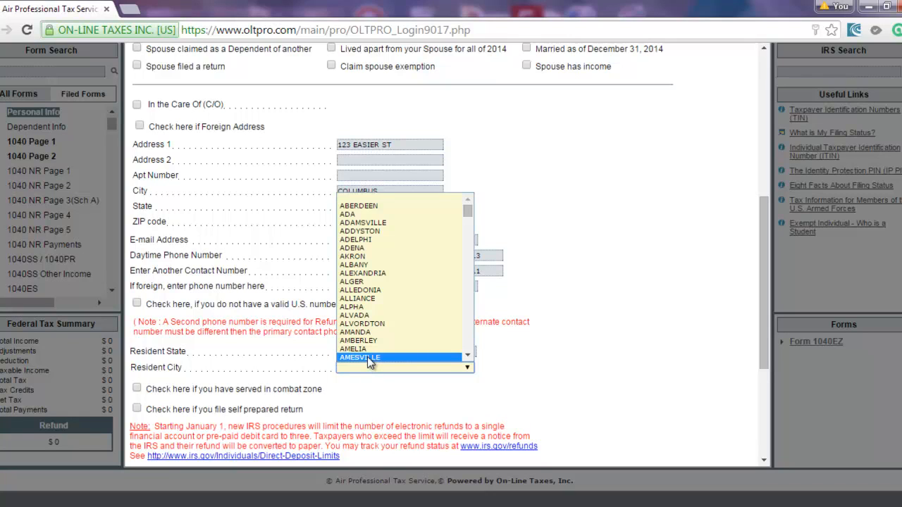
{"action": "type", "text": "col"}
{"action": "key", "text": "Down"}
{"action": "key", "text": "Down"}
{"action": "key", "text": "Down"}
{"action": "key", "text": "Down"}
{"action": "key", "text": "Down"}
{"action": "key", "text": "Down"}
{"action": "key", "text": "Down"}
{"action": "key", "text": "Down"}
{"action": "key", "text": "Down"}
{"action": "left_click", "coordinate": [371, 359]}
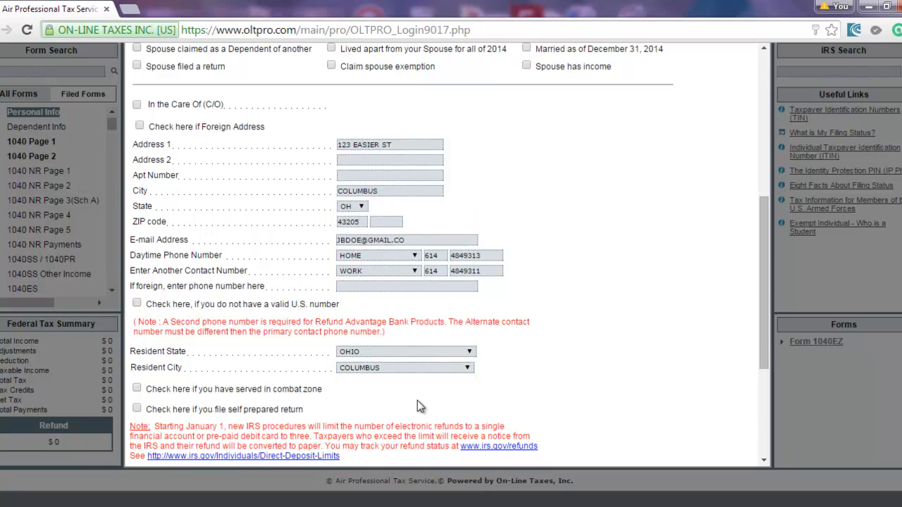
{"action": "scroll", "coordinate": [418, 405], "scroll_direction": "down", "scroll_amount": 3}
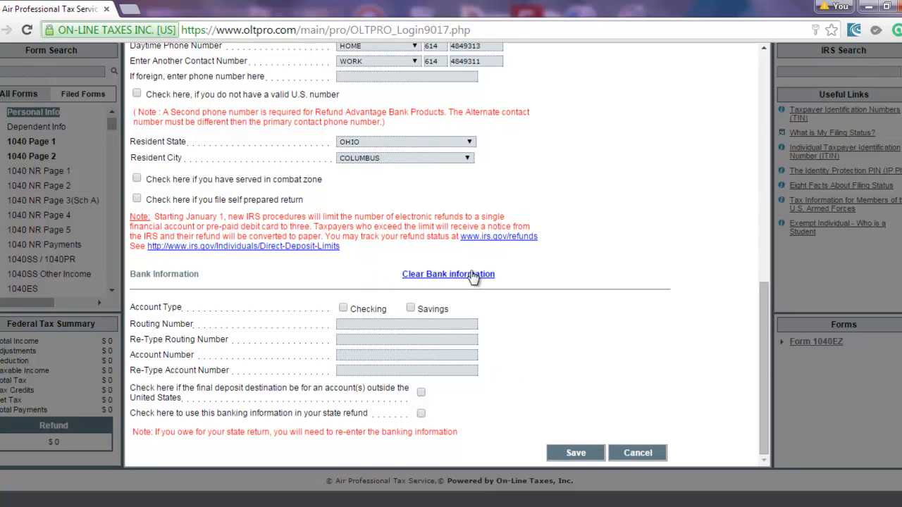
Save the personal information and choose school district FRANKLIN - Columbus CSD for Ohio.
{"action": "left_click", "coordinate": [570, 456]}
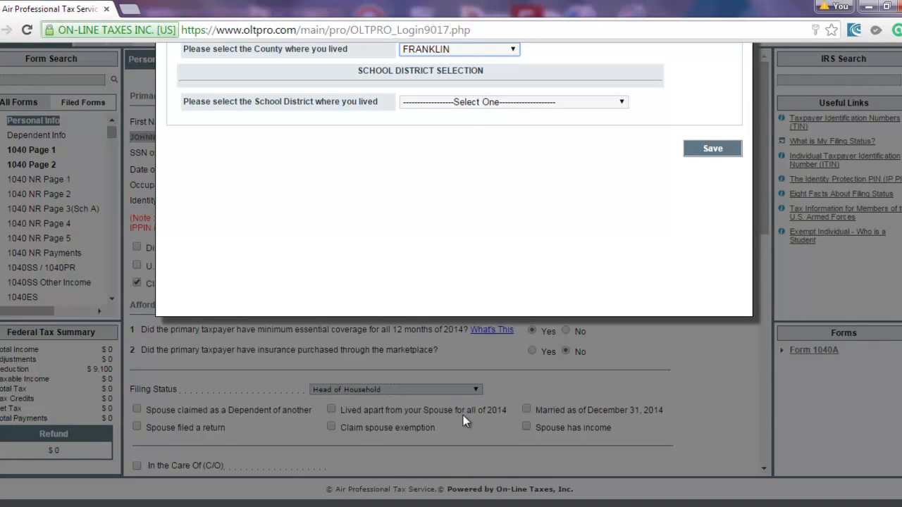
{"action": "scroll", "coordinate": [463, 416], "scroll_direction": "up", "scroll_amount": 2}
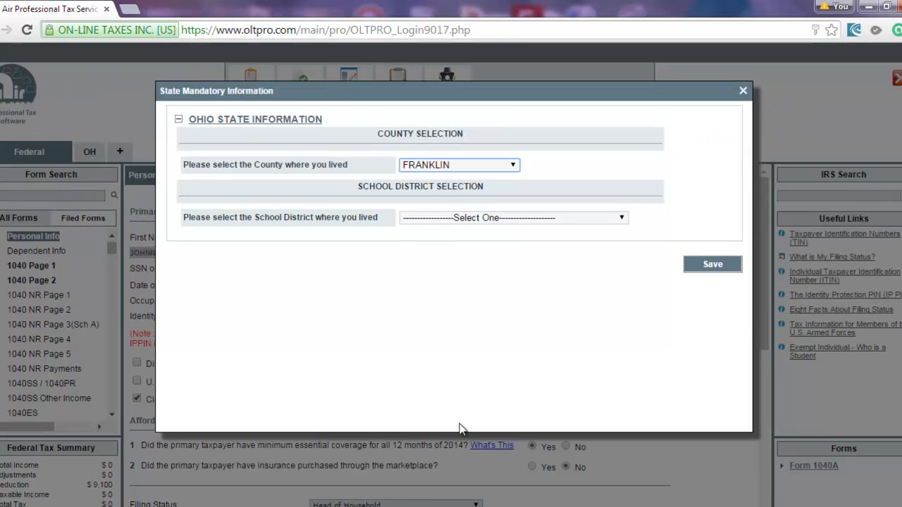
{"action": "left_click", "coordinate": [430, 219]}
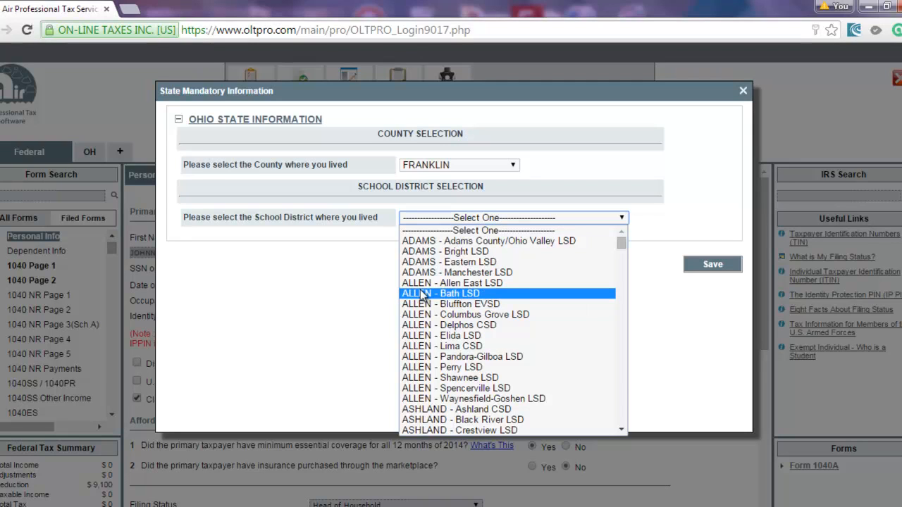
{"action": "key", "text": "f"}
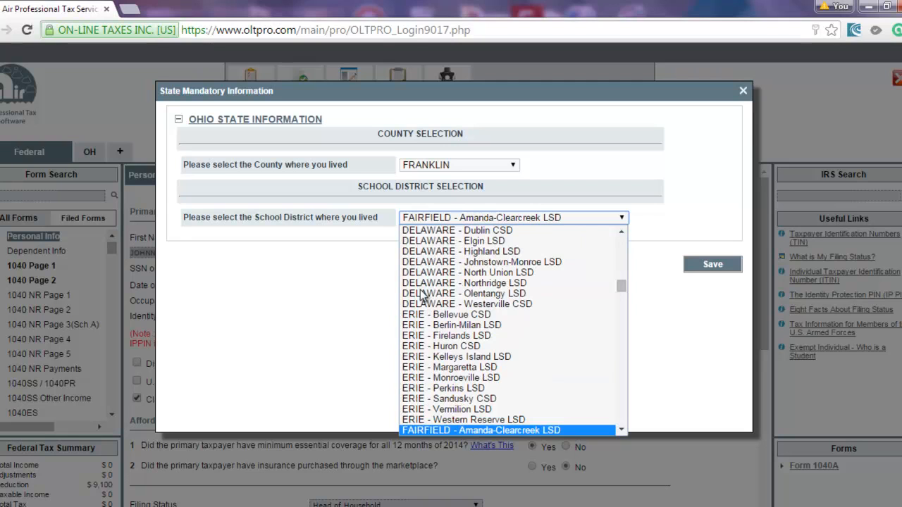
{"action": "type", "text": "fr"}
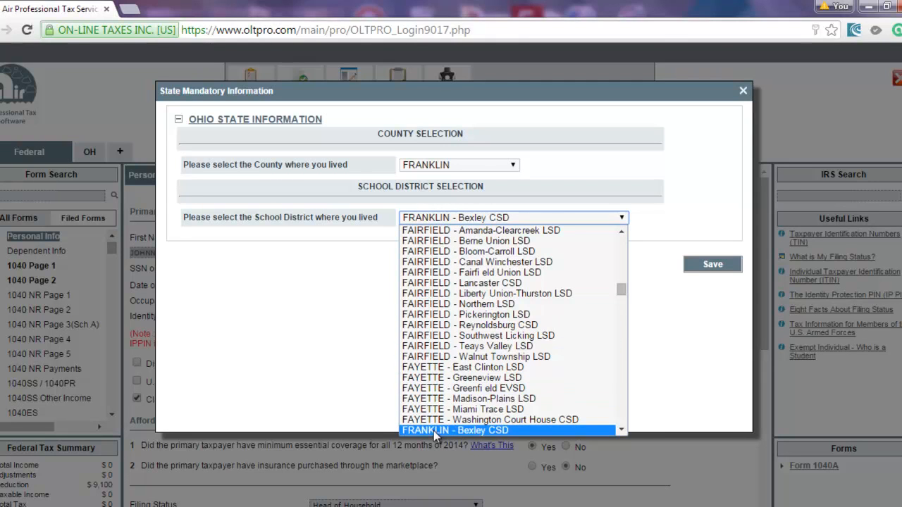
{"action": "key", "text": "Down"}
{"action": "key", "text": "Down"}
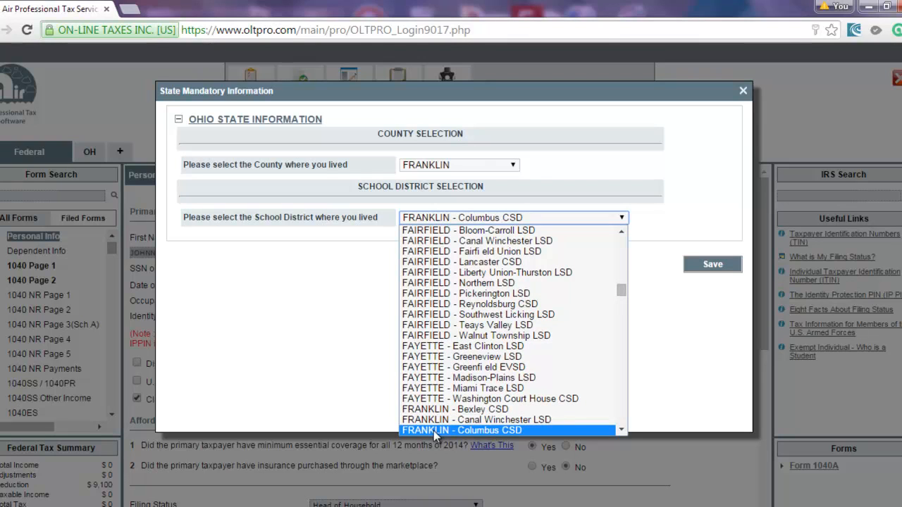
{"action": "left_click", "coordinate": [433, 431]}
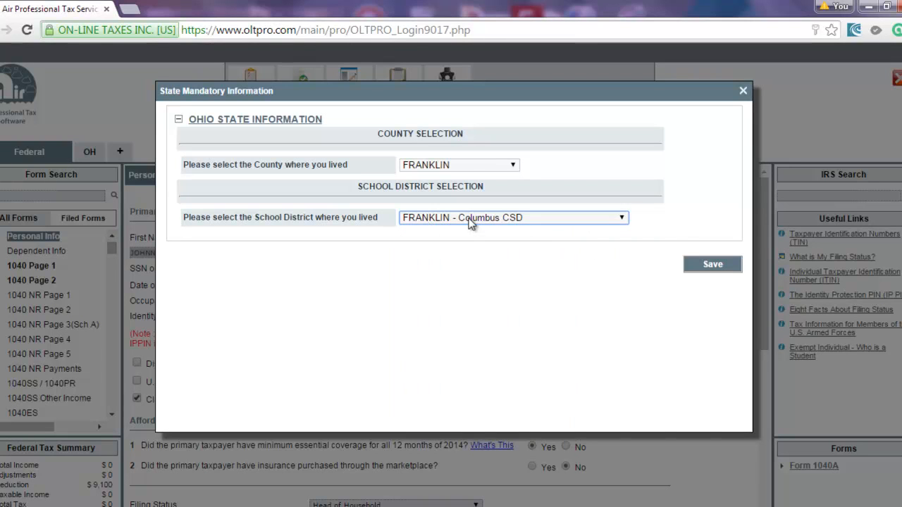
Save the Ohio county and school district, then bring up the Dependent Info summary.
{"action": "left_click", "coordinate": [705, 272]}
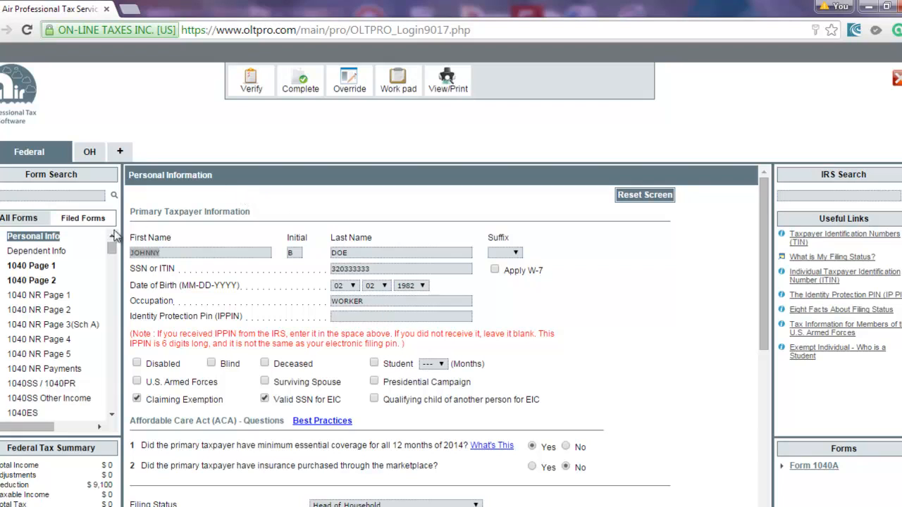
{"action": "left_click", "coordinate": [47, 252]}
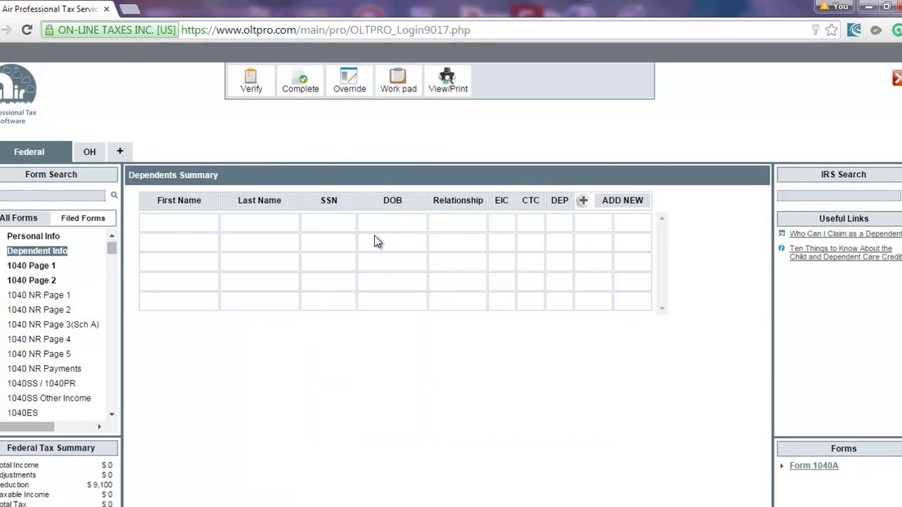
Add a new dependent with her name, relationship DAUGHTER, birth date 01/01/2013 and SSN.
{"action": "left_click", "coordinate": [583, 202]}
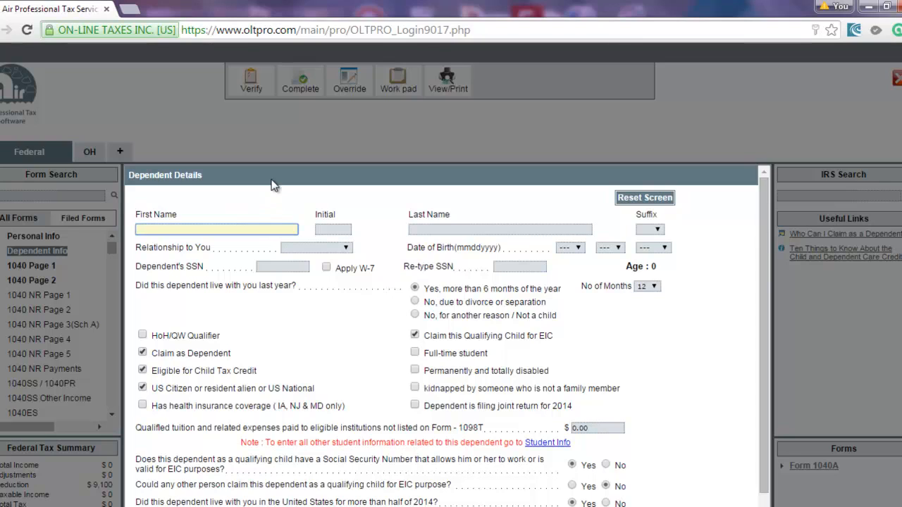
{"action": "type", "text": "Jane"}
{"action": "key", "text": "Tab"}
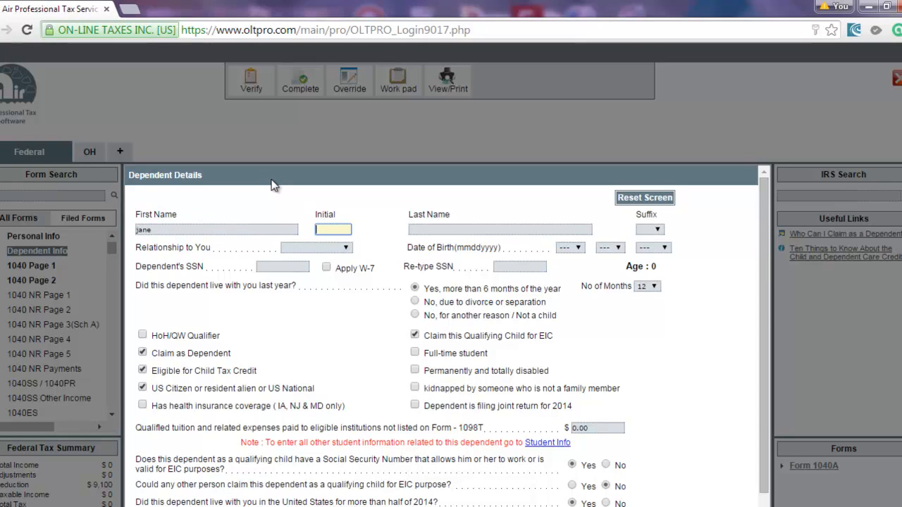
{"action": "type", "text": "j"}
{"action": "key", "text": "Tab"}
{"action": "type", "text": "doe"}
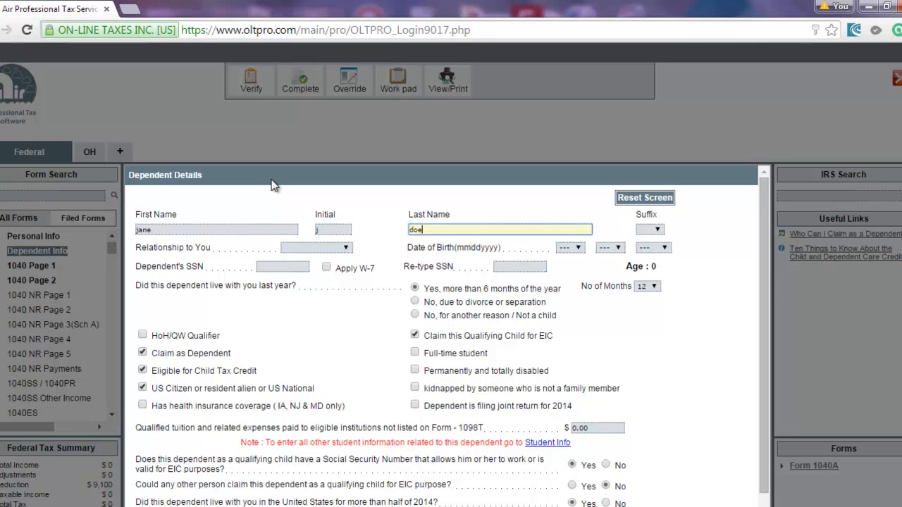
{"action": "key", "text": "Tab"}
{"action": "key", "text": "Tab"}
{"action": "key", "text": "d"}
{"action": "key", "text": "Tab"}
{"action": "key", "text": "Down"}
{"action": "key", "text": "Tab"}
{"action": "key", "text": "Down"}
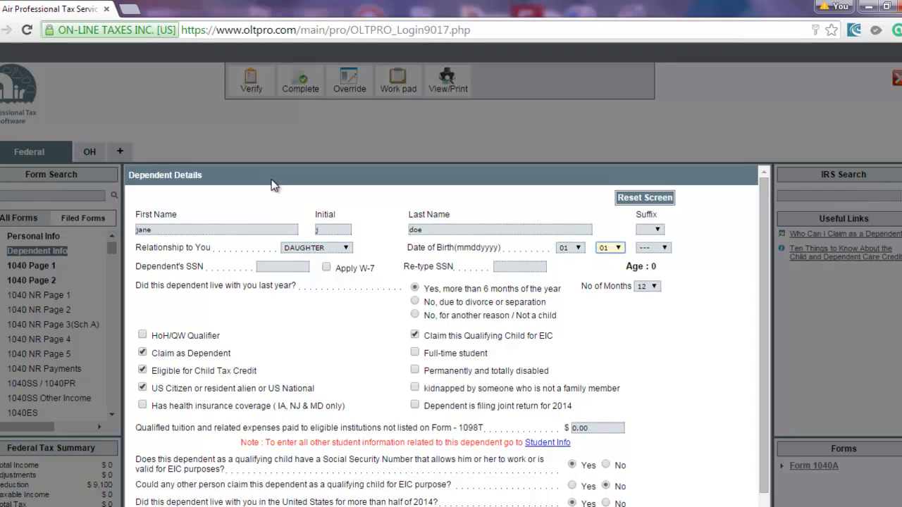
{"action": "key", "text": "Tab"}
{"action": "key", "text": "Down"}
{"action": "key", "text": "Down"}
{"action": "key", "text": "Tab"}
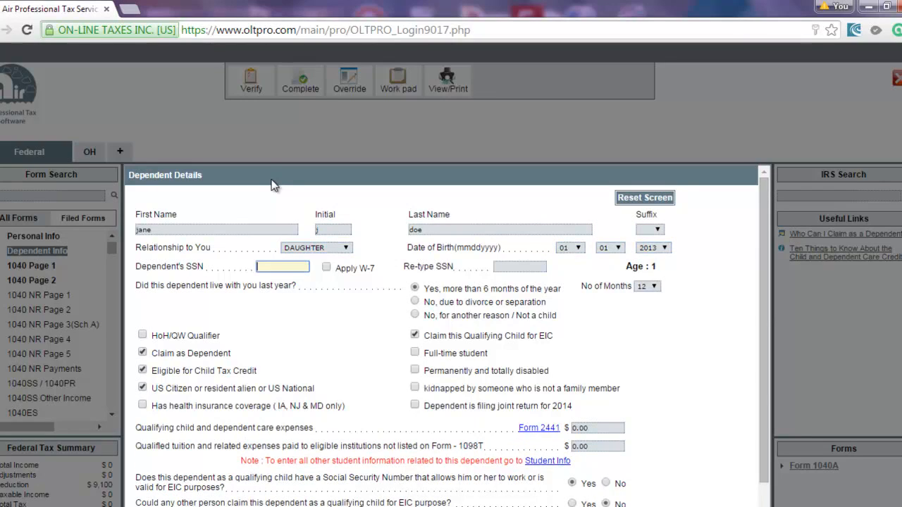
{"action": "type", "text": "362333333"}
{"action": "key", "text": "Tab"}
{"action": "key", "text": "Tab"}
{"action": "type", "text": "362333333"}
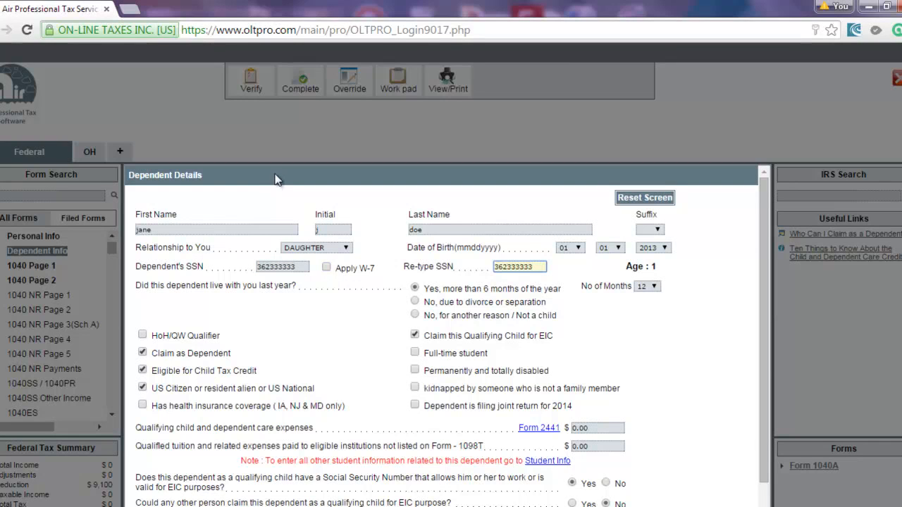
Answer the ACA questions: covered all year, no marketplace insurance, no return required; save the dependent.
{"action": "scroll", "coordinate": [477, 273], "scroll_direction": "down", "scroll_amount": 2}
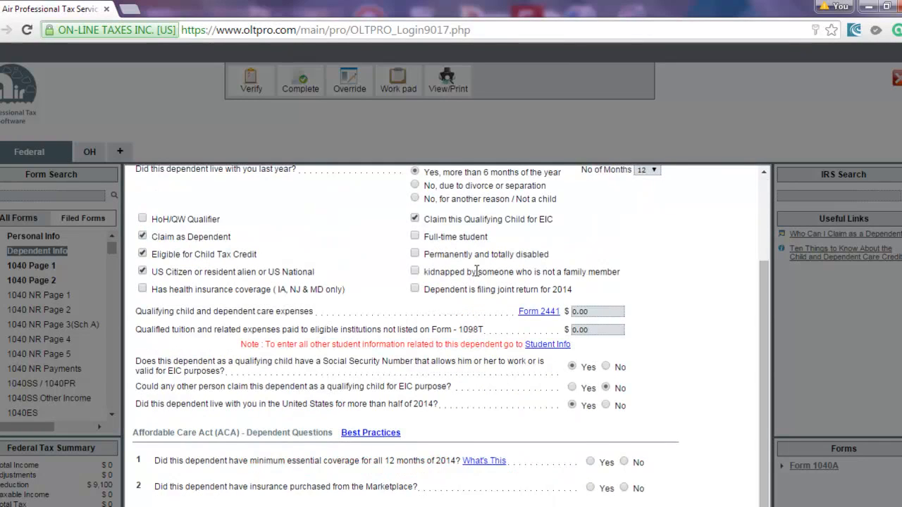
{"action": "scroll", "coordinate": [453, 276], "scroll_direction": "up", "scroll_amount": 2}
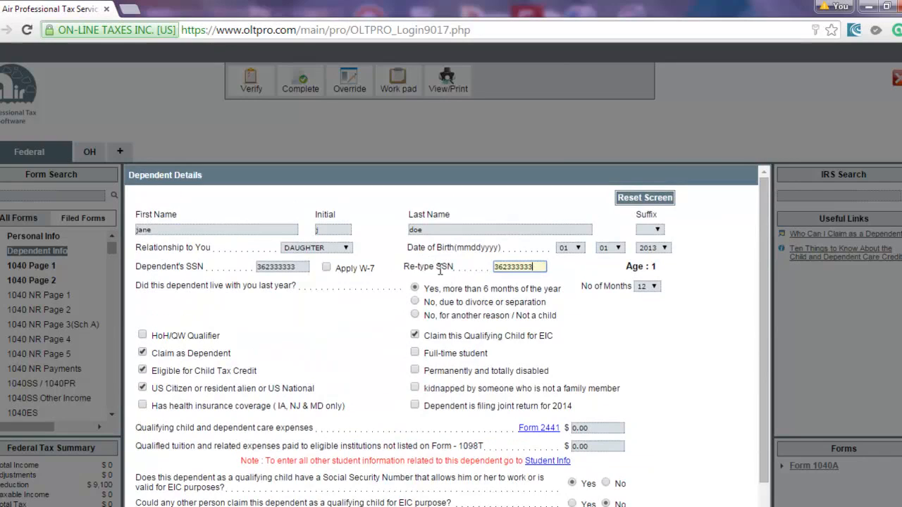
{"action": "scroll", "coordinate": [388, 322], "scroll_direction": "down", "scroll_amount": 2}
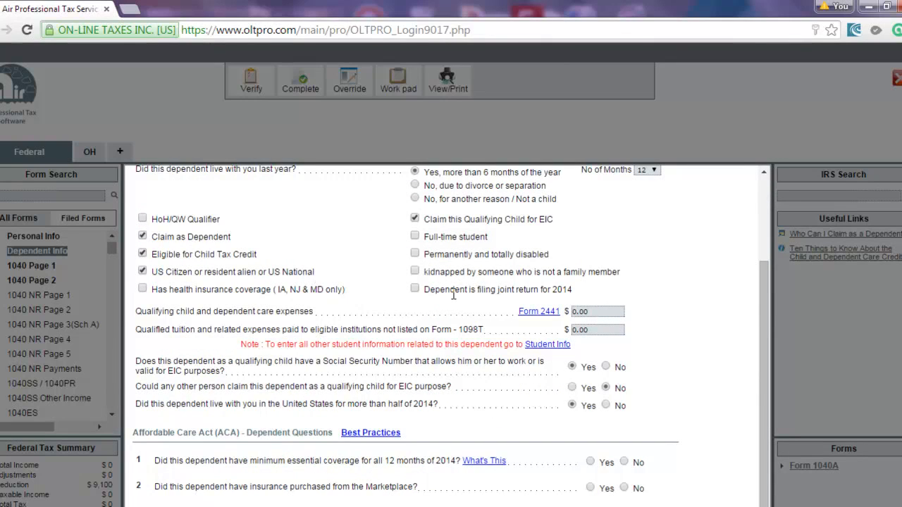
{"action": "scroll", "coordinate": [513, 307], "scroll_direction": "down", "scroll_amount": 3}
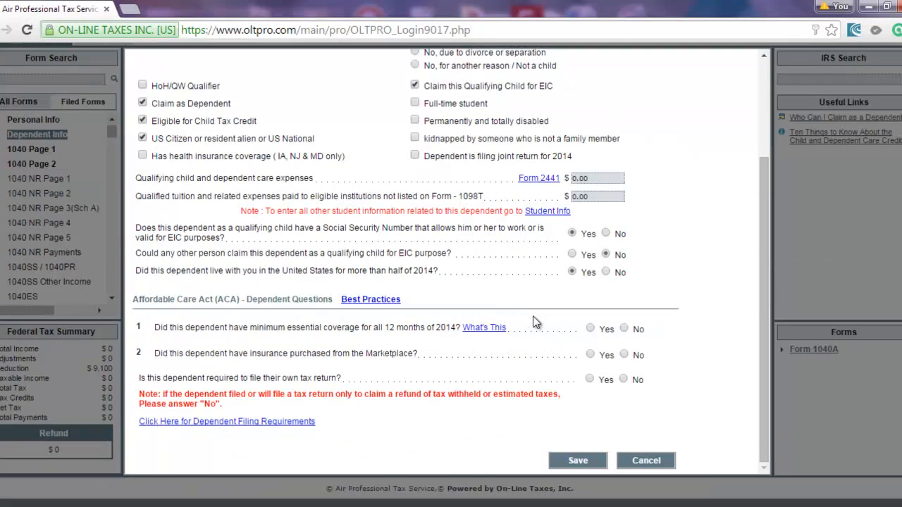
{"action": "left_click", "coordinate": [590, 329]}
{"action": "left_click", "coordinate": [624, 356]}
{"action": "left_click", "coordinate": [625, 380]}
{"action": "scroll", "coordinate": [610, 394], "scroll_direction": "down", "scroll_amount": 1}
{"action": "left_click", "coordinate": [570, 451]}
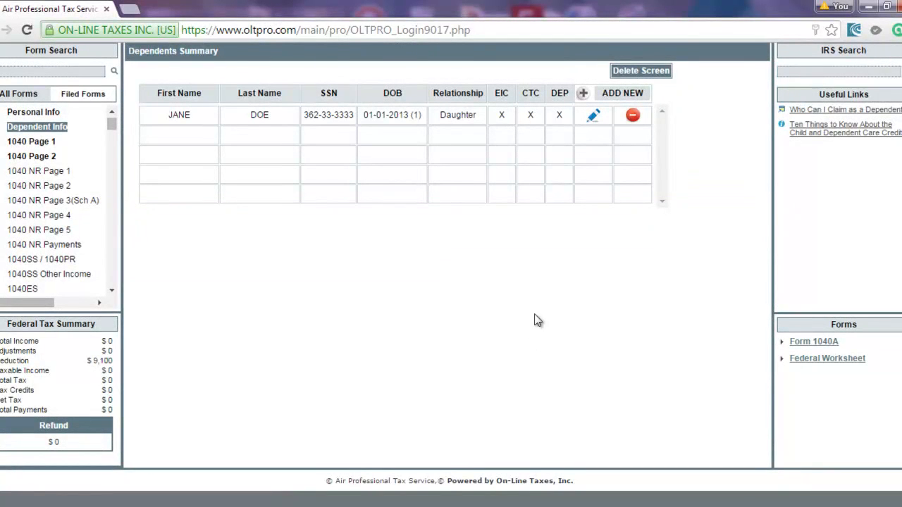
Open the W-2 summary from the related forms of Form 1040 page 1, line 7.
{"action": "scroll", "coordinate": [431, 187], "scroll_direction": "up", "scroll_amount": 3}
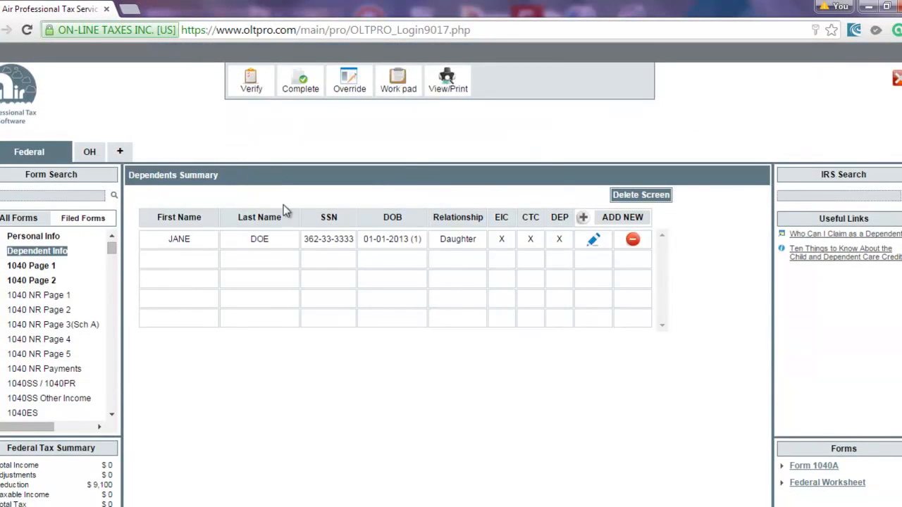
{"action": "left_click", "coordinate": [31, 269]}
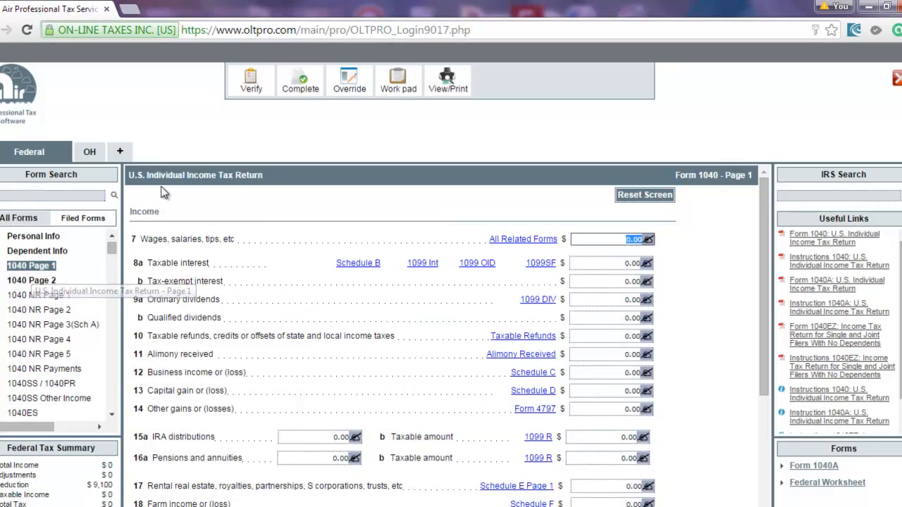
{"action": "left_click", "coordinate": [499, 240]}
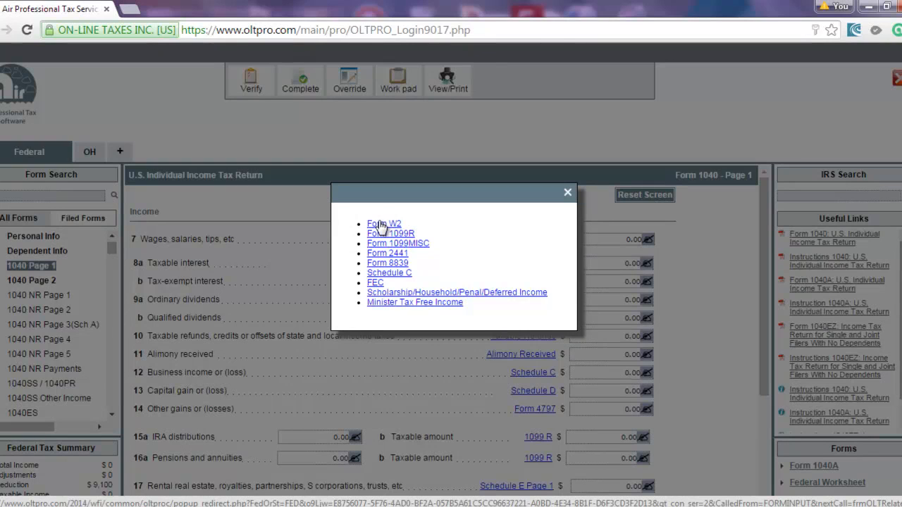
{"action": "left_click", "coordinate": [379, 224]}
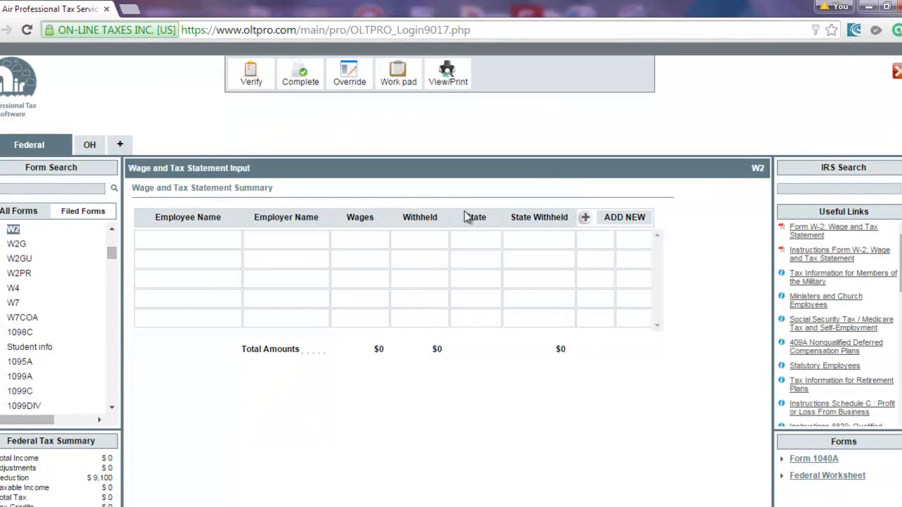
Start a new W-2 with the employer's EIN, name Wally World, street address and ZIP.
{"action": "left_click", "coordinate": [586, 219]}
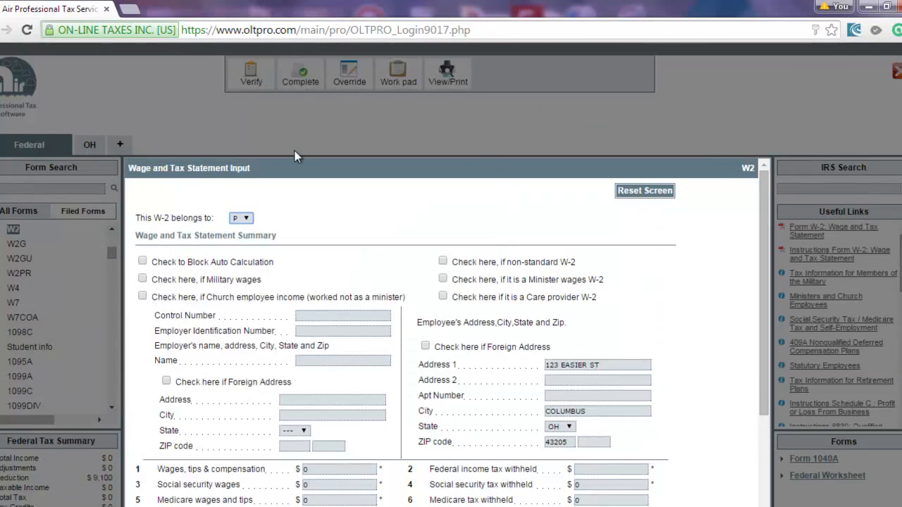
{"action": "left_click", "coordinate": [298, 330]}
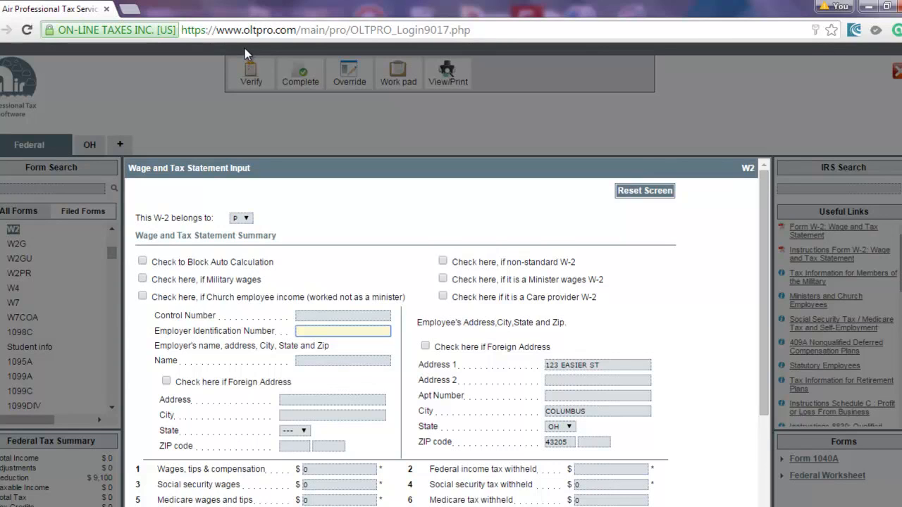
{"action": "type", "text": "3"}
{"action": "type", "text": "3"}
{"action": "type", "text": "1212121"}
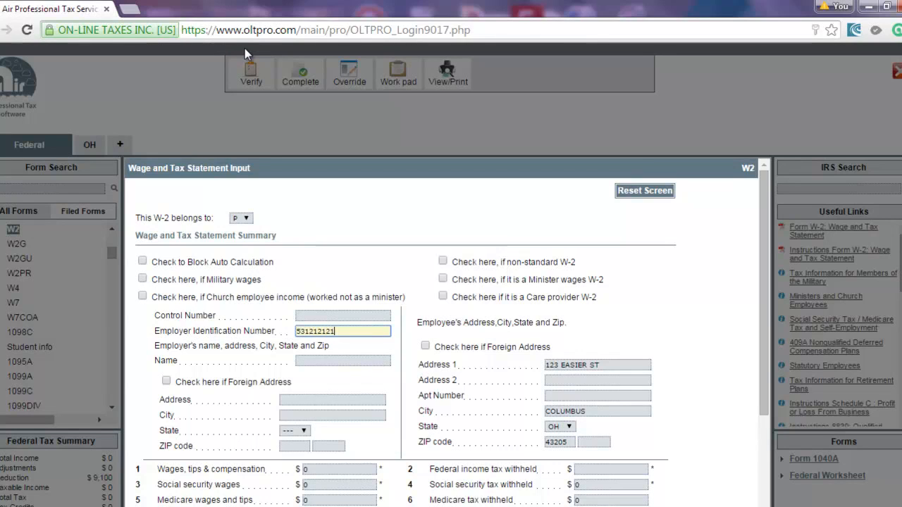
{"action": "key", "text": "Tab"}
{"action": "type", "text": "Wally "}
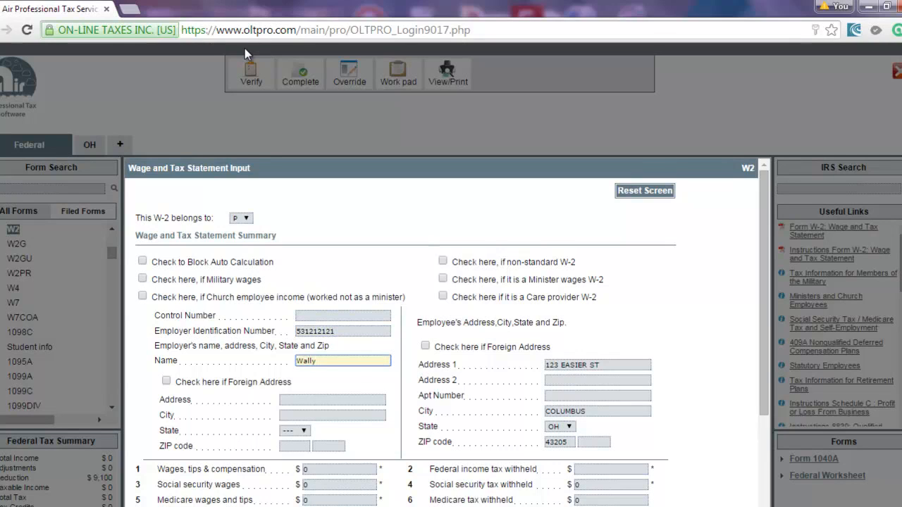
{"action": "type", "text": "World"}
{"action": "key", "text": "Tab"}
{"action": "key", "text": "Tab"}
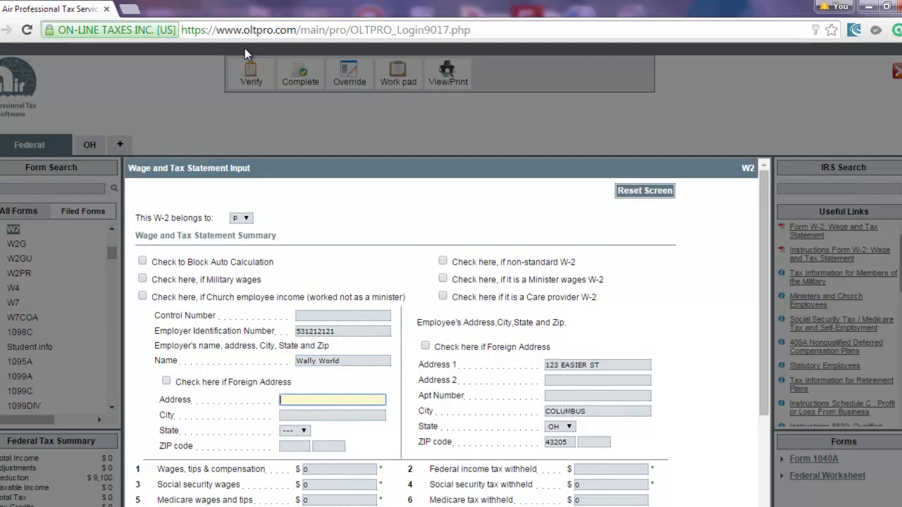
{"action": "type", "text": "1122 Work Road"}
{"action": "key", "text": "Tab"}
{"action": "key", "text": "Tab"}
{"action": "key", "text": "Tab"}
{"action": "type", "text": "43205"}
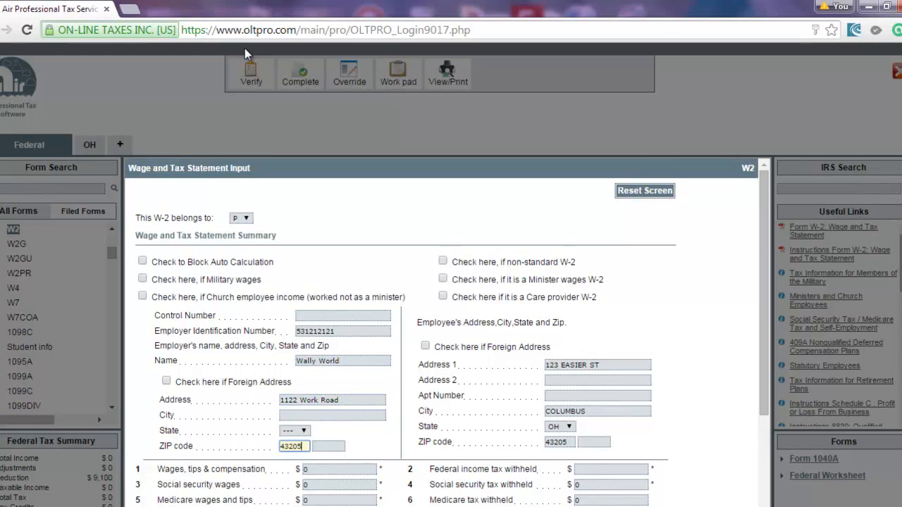
{"action": "key", "text": "Tab"}
{"action": "scroll", "coordinate": [244, 48], "scroll_direction": "down", "scroll_amount": 3}
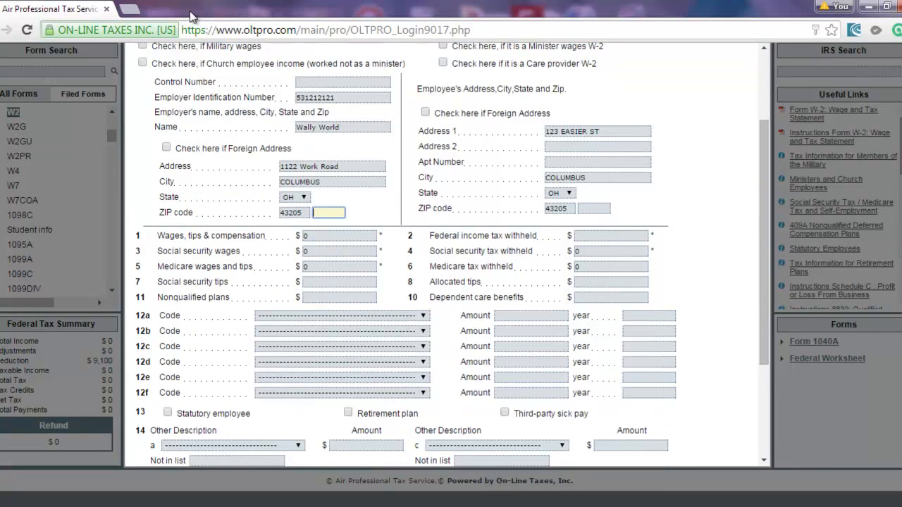
Enter box 1 wages of 10000 and box 2 federal withholding of 700.
{"action": "left_click", "coordinate": [331, 236]}
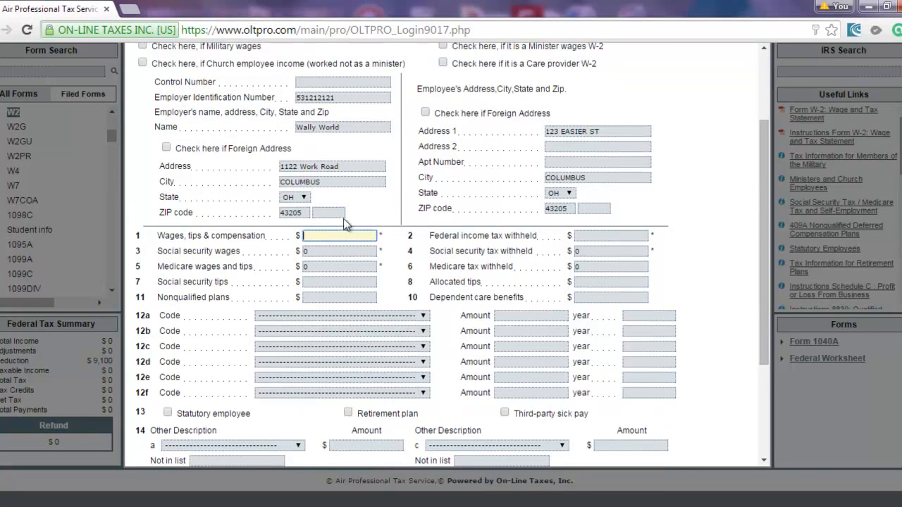
{"action": "type", "text": "10000"}
{"action": "key", "text": "Tab"}
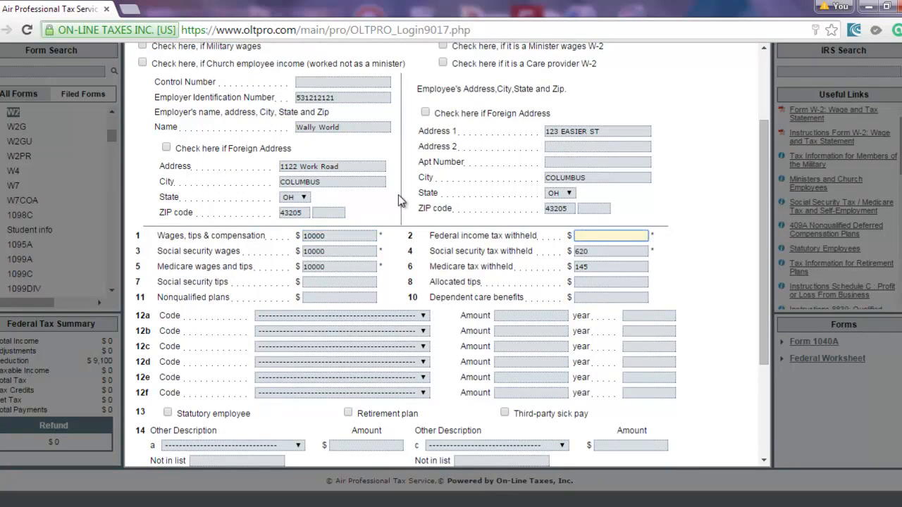
{"action": "type", "text": "700"}
{"action": "scroll", "coordinate": [361, 164], "scroll_direction": "down", "scroll_amount": 3}
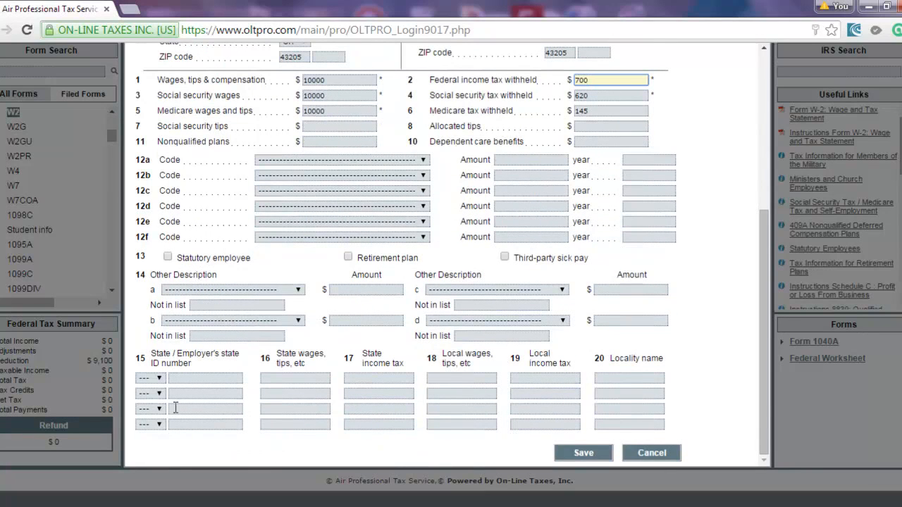
Set the W-2 box 15 state to OH and enter the employer's state ID number.
{"action": "left_click", "coordinate": [151, 379]}
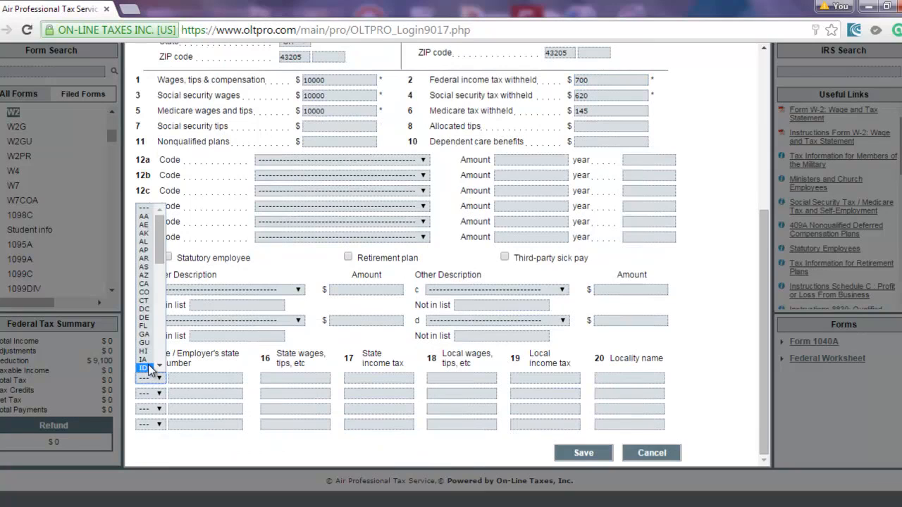
{"action": "key", "text": "o"}
{"action": "key", "text": "Return"}
{"action": "key", "text": "Tab"}
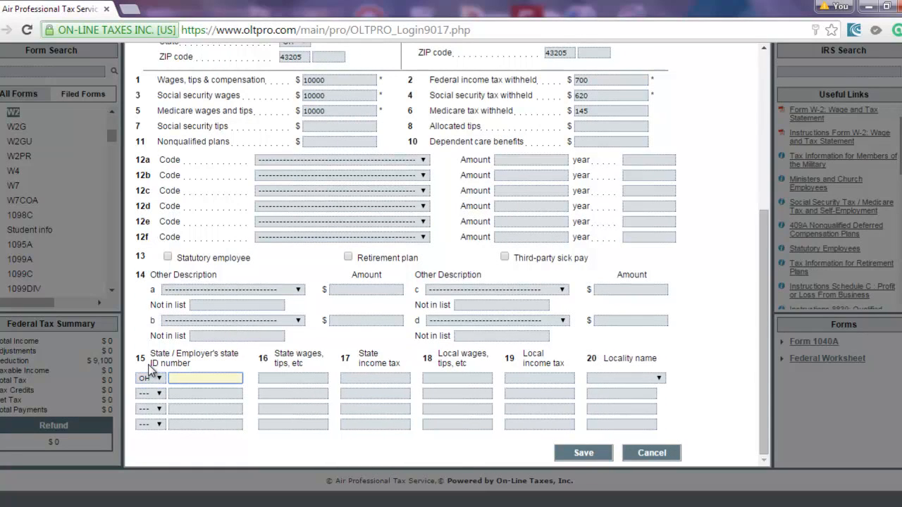
{"action": "type", "text": "341414141414141"}
{"action": "key", "text": "BackSpace"}
{"action": "key", "text": "BackSpace"}
{"action": "key", "text": "BackSpace"}
{"action": "key", "text": "BackSpace"}
{"action": "key", "text": "BackSpace"}
{"action": "key", "text": "BackSpace"}
{"action": "key", "text": "BackSpace"}
{"action": "type", "text": "1"}
{"action": "key", "text": "Tab"}
Enter state wages 10000, state tax 154, local wages 10000, local tax 56, locality COLUMBUS.
{"action": "type", "text": "10000"}
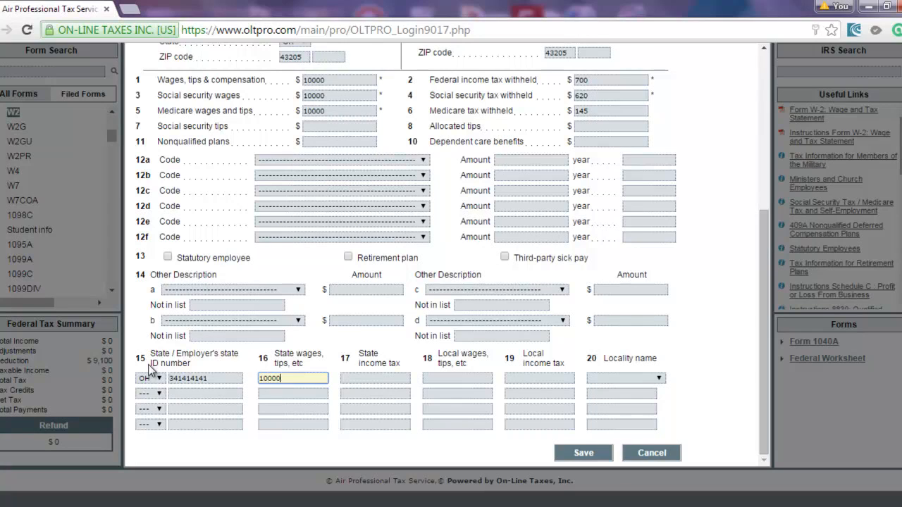
{"action": "key", "text": "Tab"}
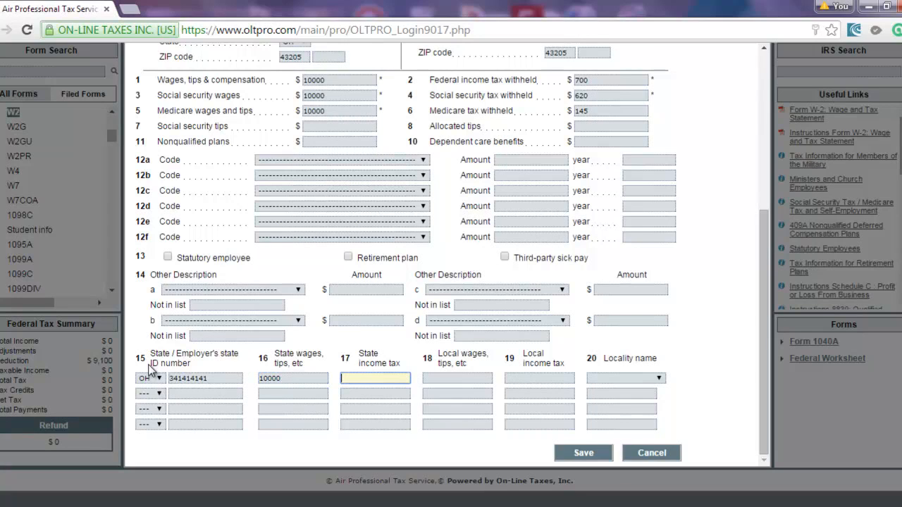
{"action": "type", "text": "154"}
{"action": "key", "text": "Tab"}
{"action": "type", "text": "10000"}
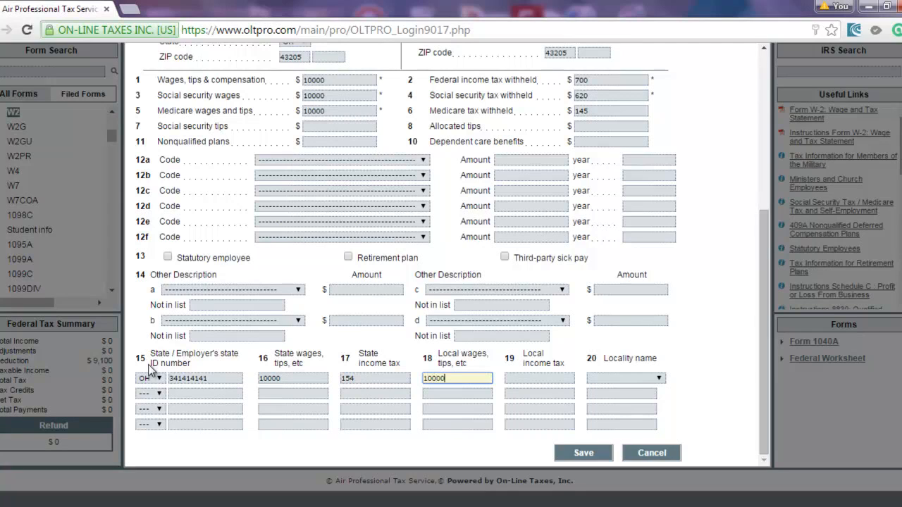
{"action": "key", "text": "Tab"}
{"action": "type", "text": "56"}
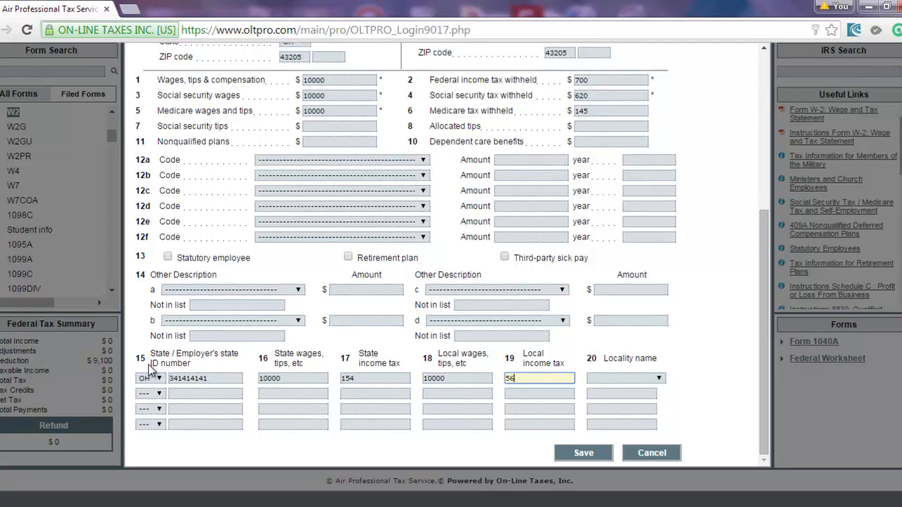
{"action": "key", "text": "Tab"}
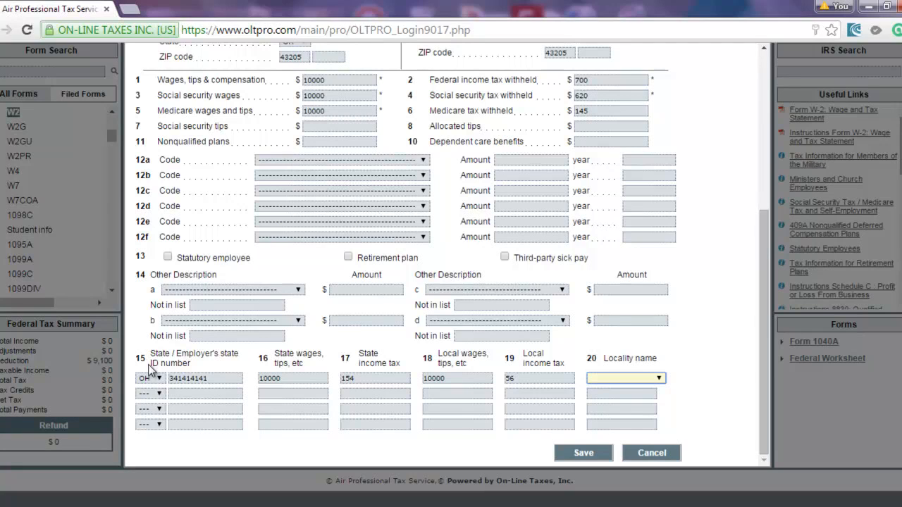
{"action": "type", "text": "colle"}
{"action": "key", "text": "Down"}
{"action": "key", "text": "Down"}
{"action": "key", "text": "Down"}
{"action": "key", "text": "Down"}
{"action": "key", "text": "Down"}
{"action": "key", "text": "Down"}
Save the W-2, then verify the return and review the three federal error messages.
{"action": "left_click", "coordinate": [582, 450]}
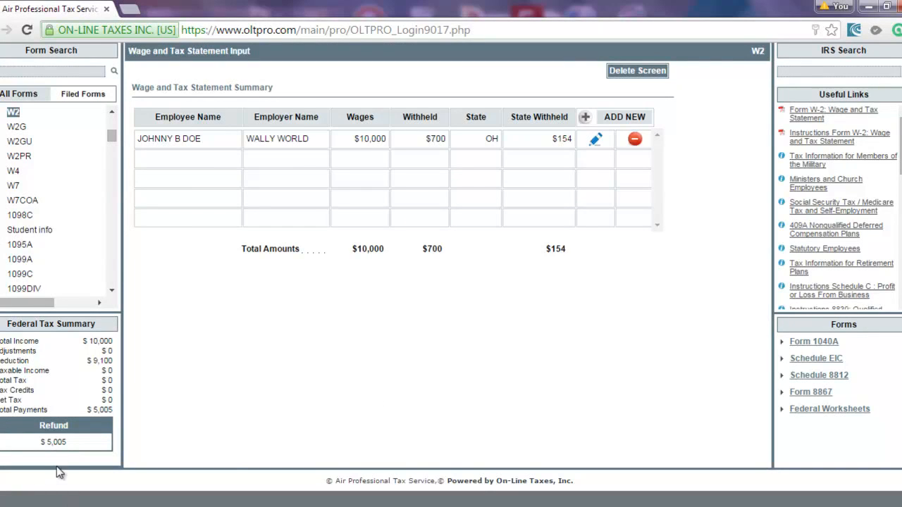
{"action": "scroll", "coordinate": [197, 458], "scroll_direction": "up", "scroll_amount": 2}
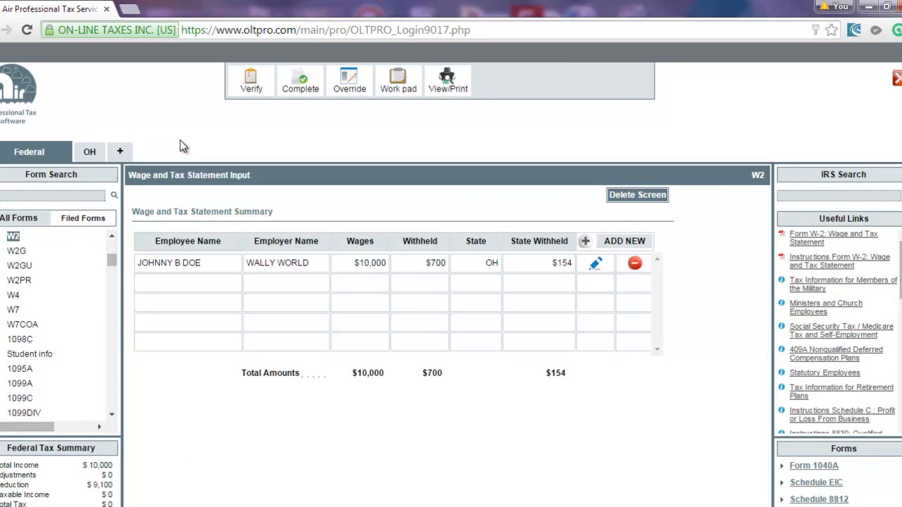
{"action": "left_click", "coordinate": [250, 83]}
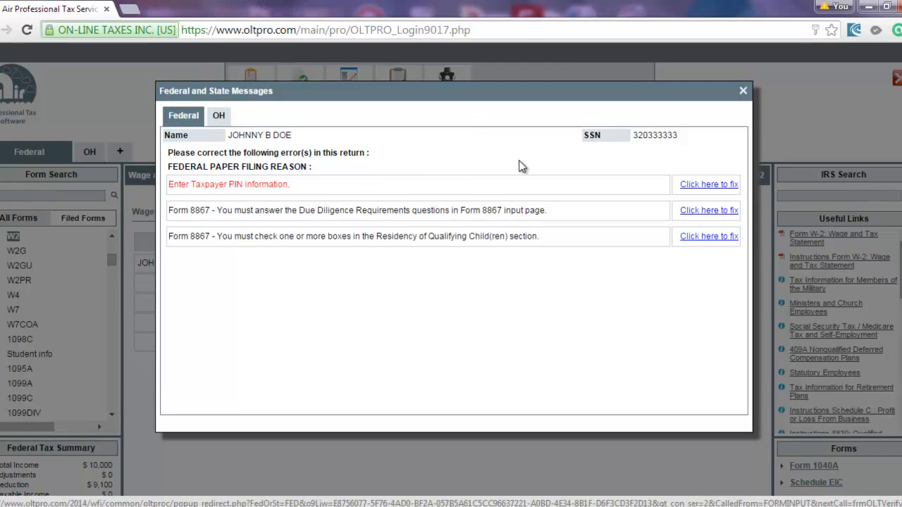
{"action": "left_click", "coordinate": [743, 92]}
On Form 8879, enter the ERO PIN, auto-generate the taxpayer PIN and save.
{"action": "left_click", "coordinate": [7, 191]}
{"action": "type", "text": "e"}
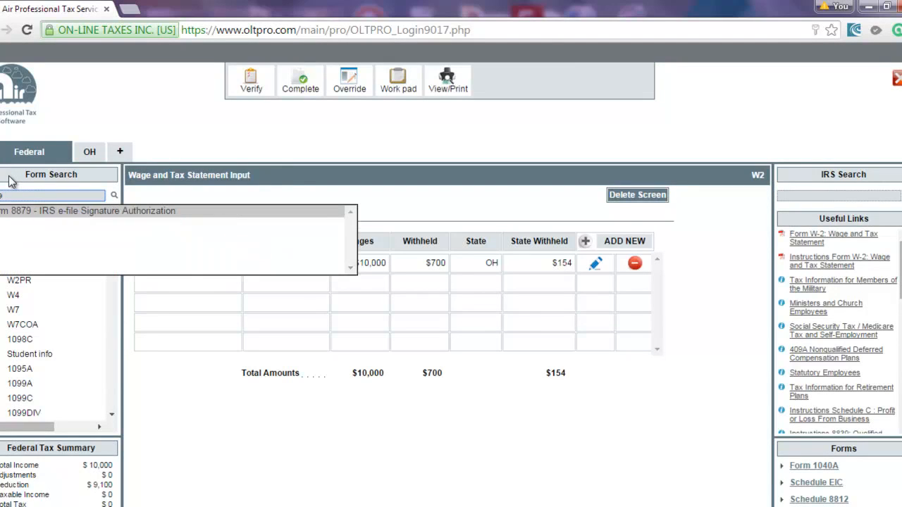
{"action": "key", "text": "Return"}
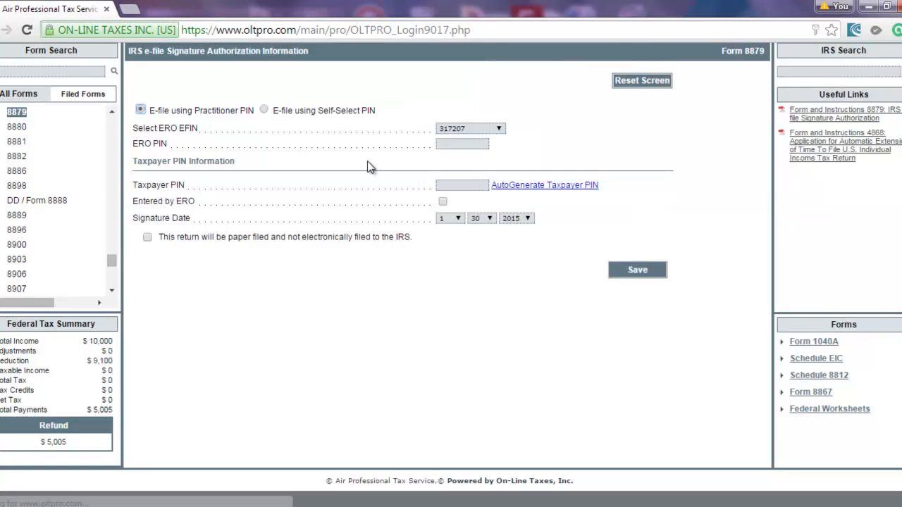
{"action": "left_click", "coordinate": [443, 143]}
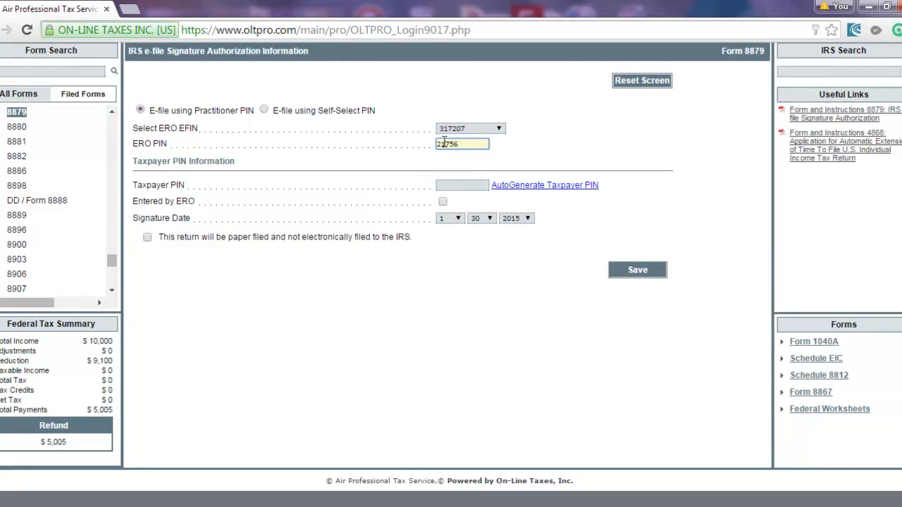
{"action": "left_click", "coordinate": [540, 187]}
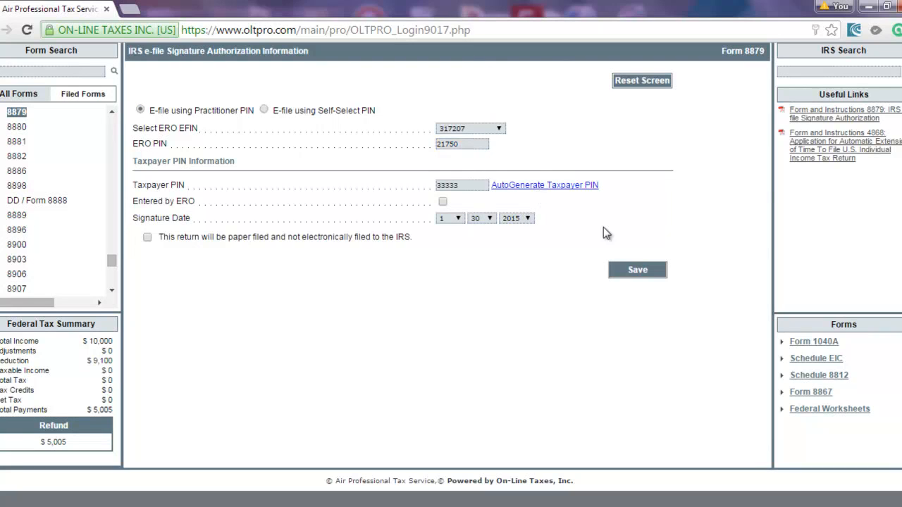
{"action": "left_click", "coordinate": [637, 270]}
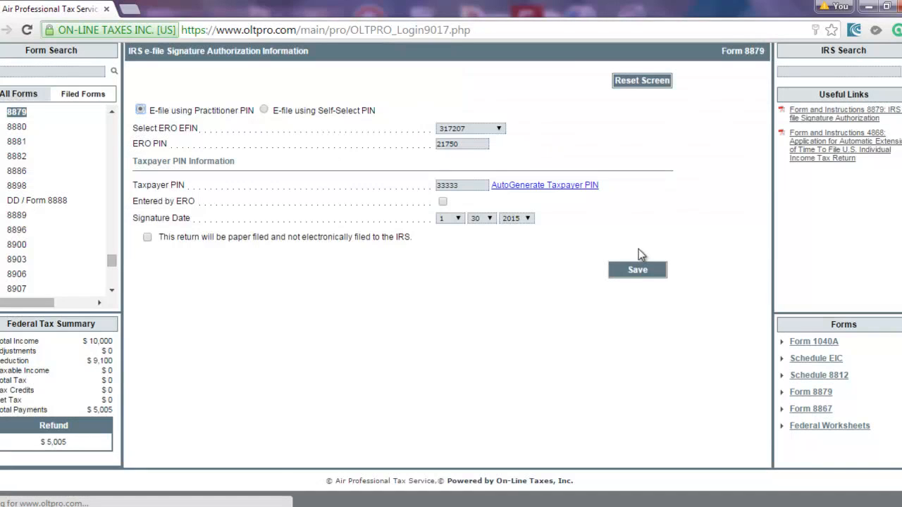
Re-verify the return, leaving only the two Form 8867 errors flagged.
{"action": "scroll", "coordinate": [423, 226], "scroll_direction": "up", "scroll_amount": 3}
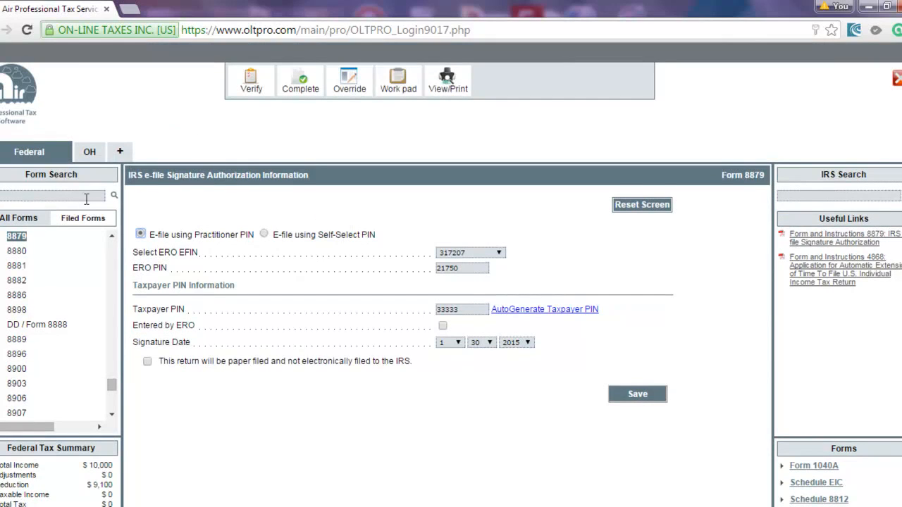
{"action": "left_click", "coordinate": [252, 83]}
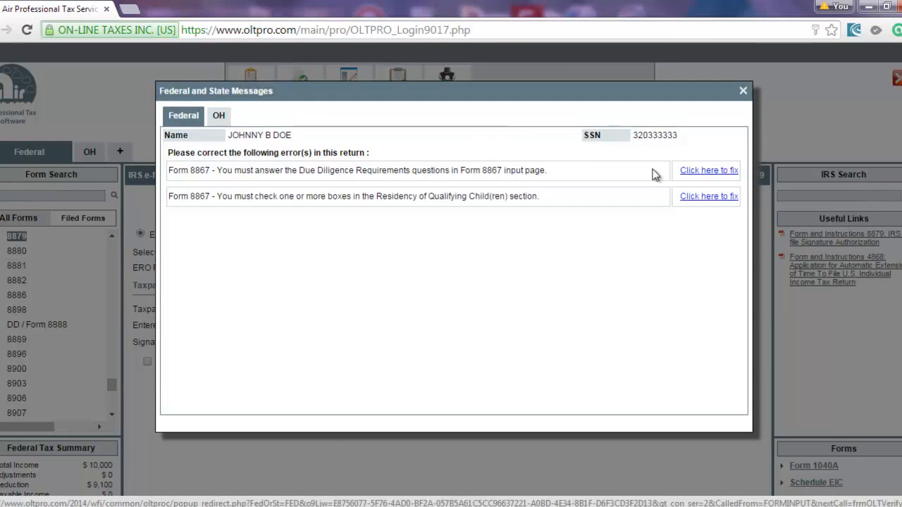
{"action": "left_click", "coordinate": [743, 90]}
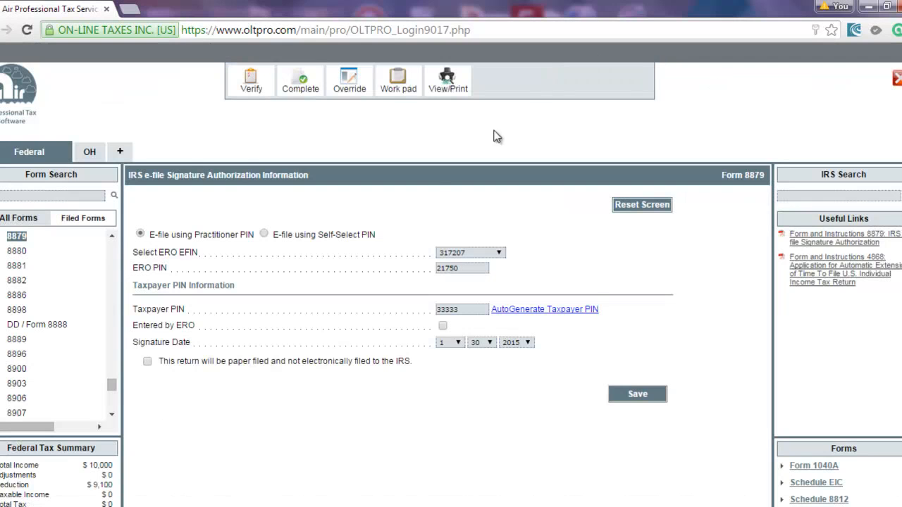
On Form 8867, answer Yes to questions 20 and 21 and Does not apply to 24.
{"action": "left_click", "coordinate": [44, 197]}
{"action": "type", "text": "8867"}
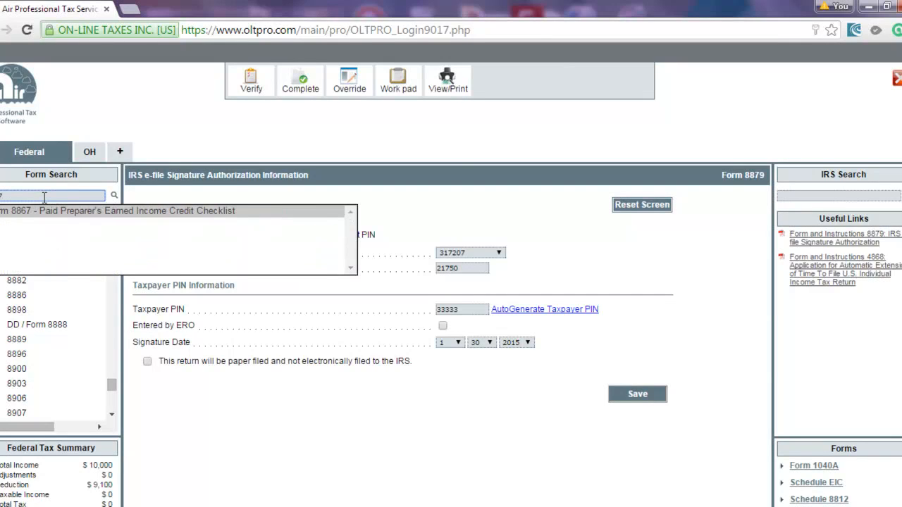
{"action": "key", "text": "Return"}
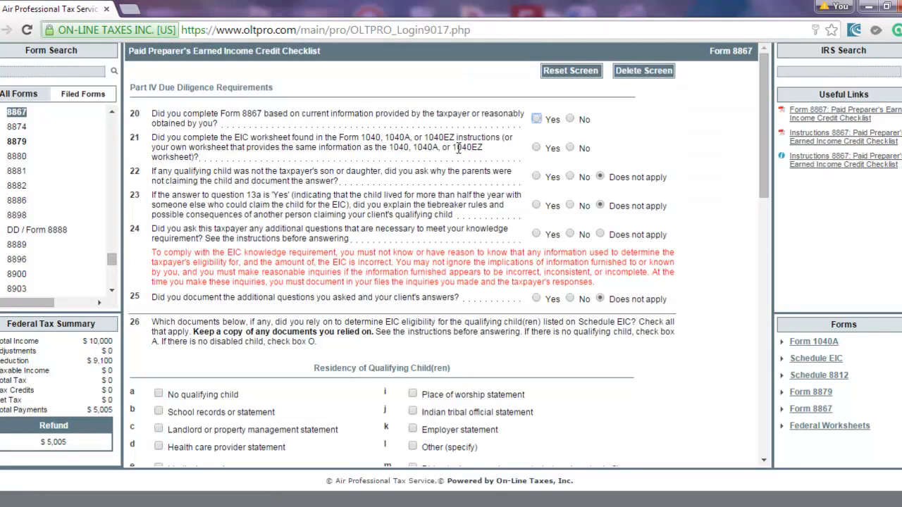
{"action": "left_click", "coordinate": [535, 119]}
{"action": "left_click", "coordinate": [537, 148]}
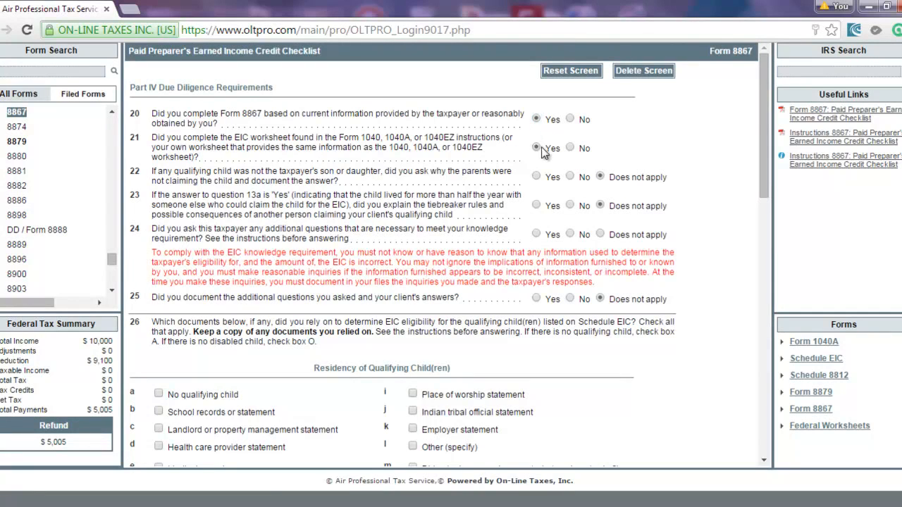
{"action": "left_click", "coordinate": [600, 234]}
{"action": "scroll", "coordinate": [422, 243], "scroll_direction": "down", "scroll_amount": 5}
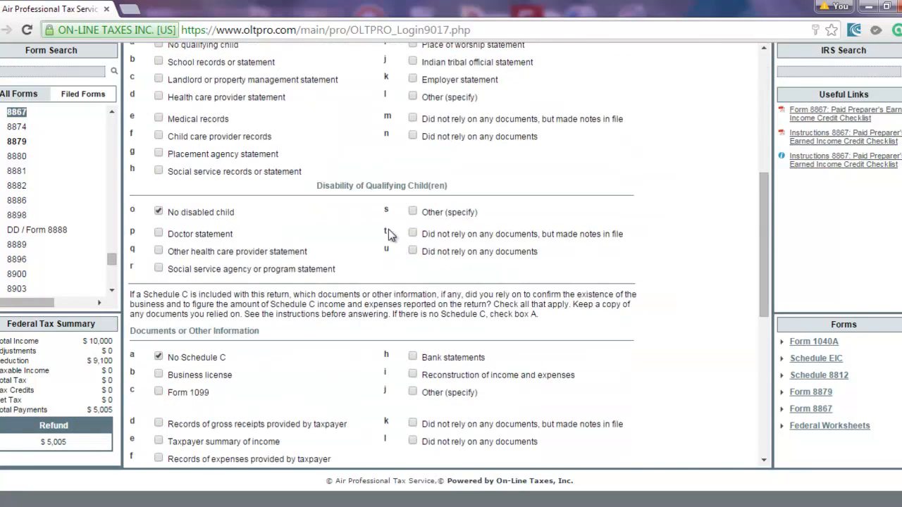
{"action": "scroll", "coordinate": [318, 242], "scroll_direction": "up", "scroll_amount": 2}
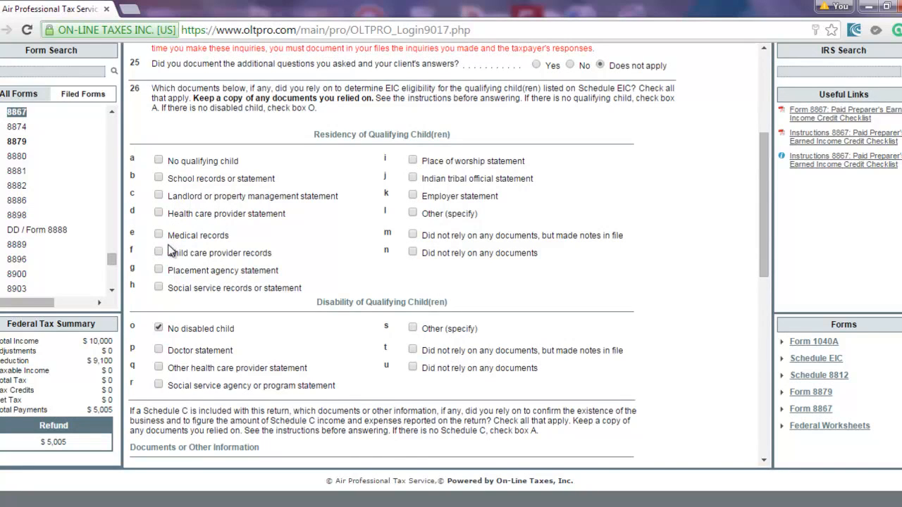
Cite a landlord statement as residency proof, set Taxpayer as information source, and save Form 8867.
{"action": "left_click", "coordinate": [160, 195]}
{"action": "left_click_drag", "start_coordinate": [314, 134], "coordinate": [392, 134]}
{"action": "scroll", "coordinate": [335, 224], "scroll_direction": "down", "scroll_amount": 2}
{"action": "scroll", "coordinate": [336, 224], "scroll_direction": "down", "scroll_amount": 2}
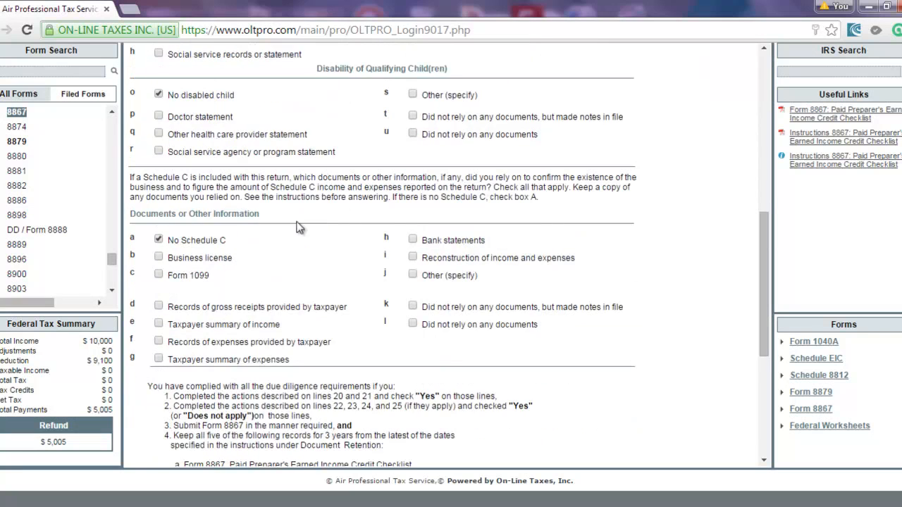
{"action": "scroll", "coordinate": [198, 251], "scroll_direction": "down", "scroll_amount": 2}
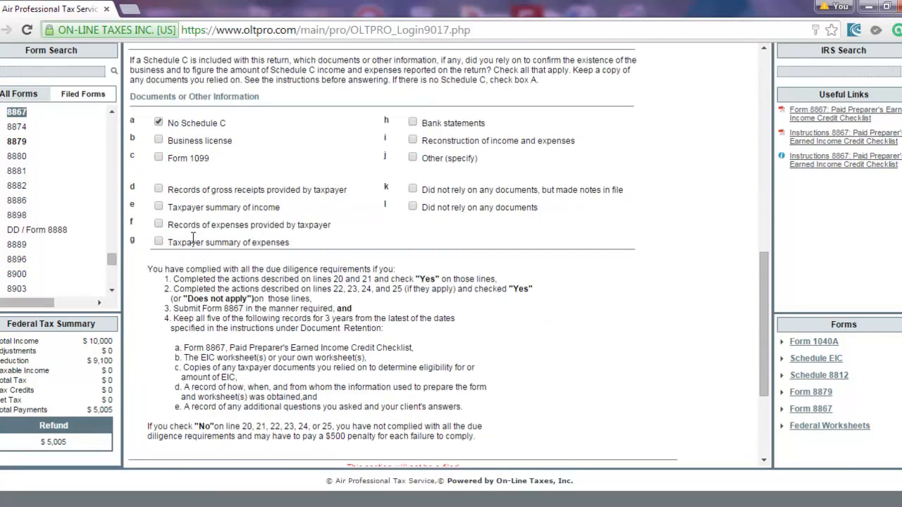
{"action": "scroll", "coordinate": [189, 204], "scroll_direction": "down", "scroll_amount": 2}
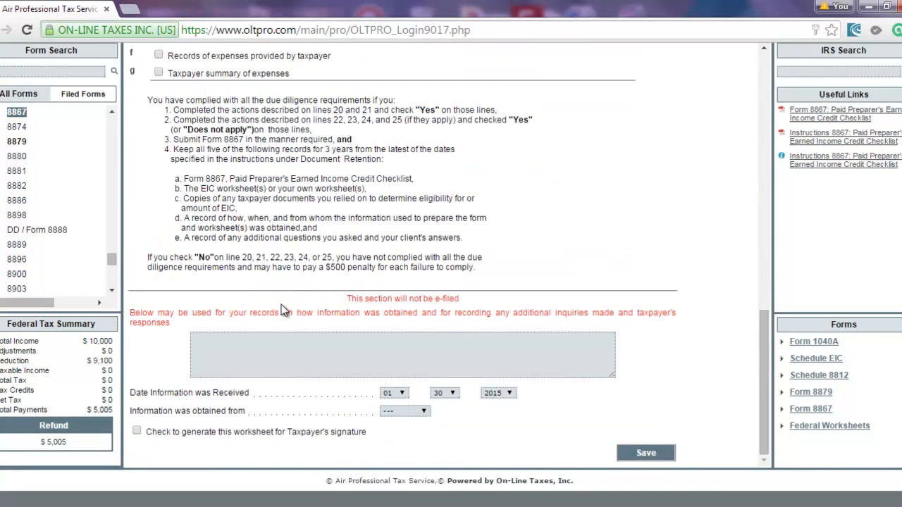
{"action": "left_click", "coordinate": [401, 415]}
{"action": "left_click", "coordinate": [401, 426]}
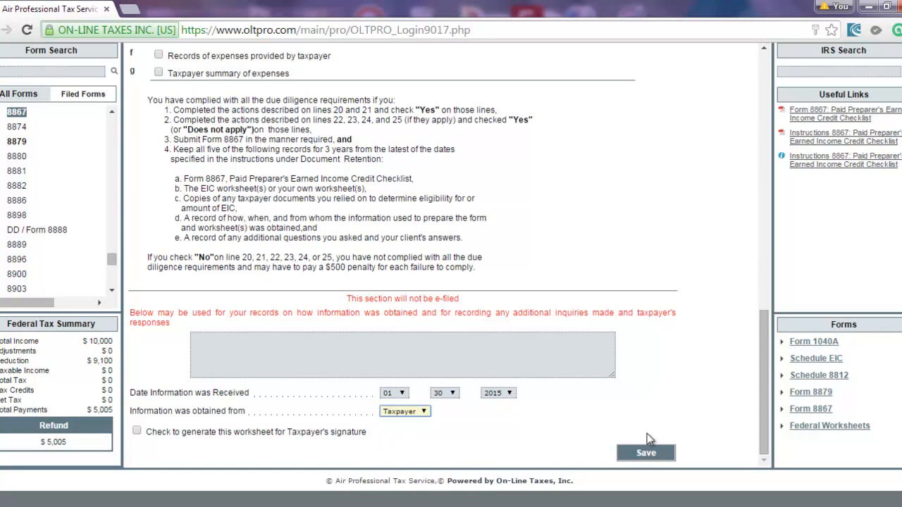
{"action": "left_click", "coordinate": [648, 453]}
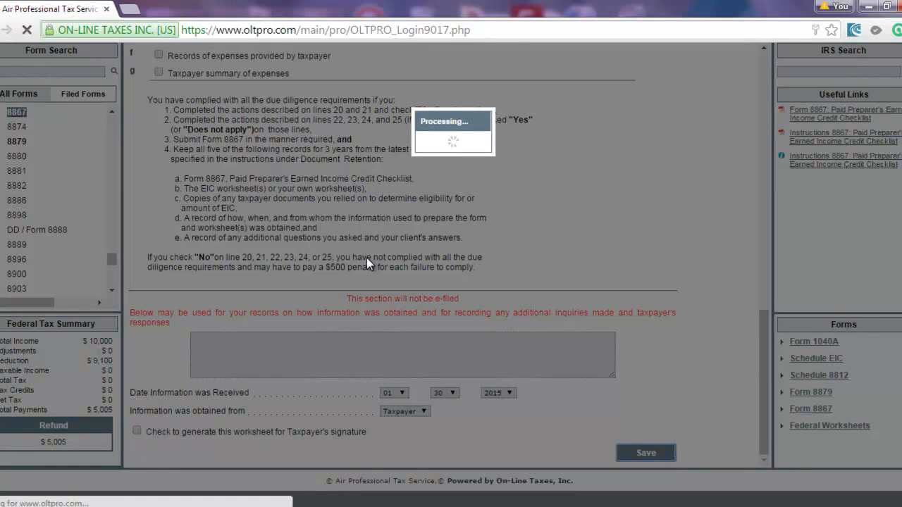
{"action": "scroll", "coordinate": [368, 258], "scroll_direction": "up", "scroll_amount": 3}
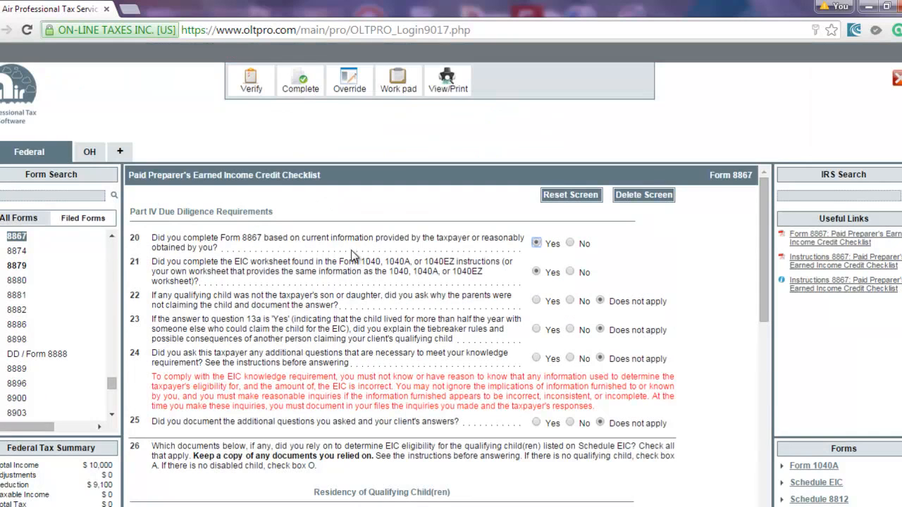
Re-verify the return and check the Ohio messages tab before closing.
{"action": "left_click", "coordinate": [251, 83]}
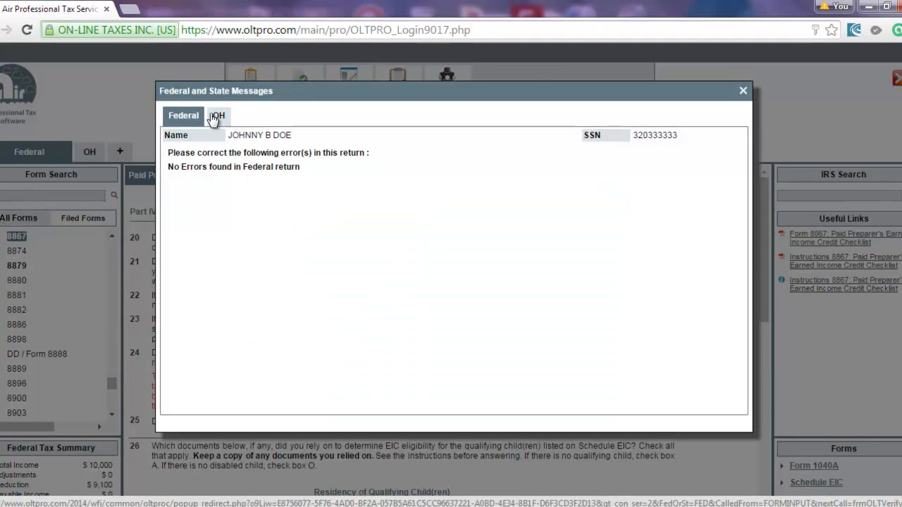
{"action": "left_click", "coordinate": [216, 118]}
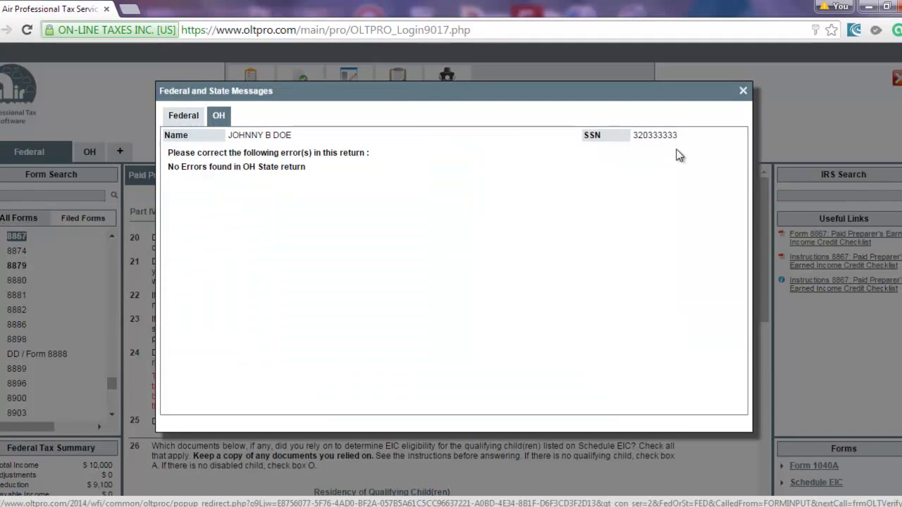
{"action": "left_click", "coordinate": [743, 91]}
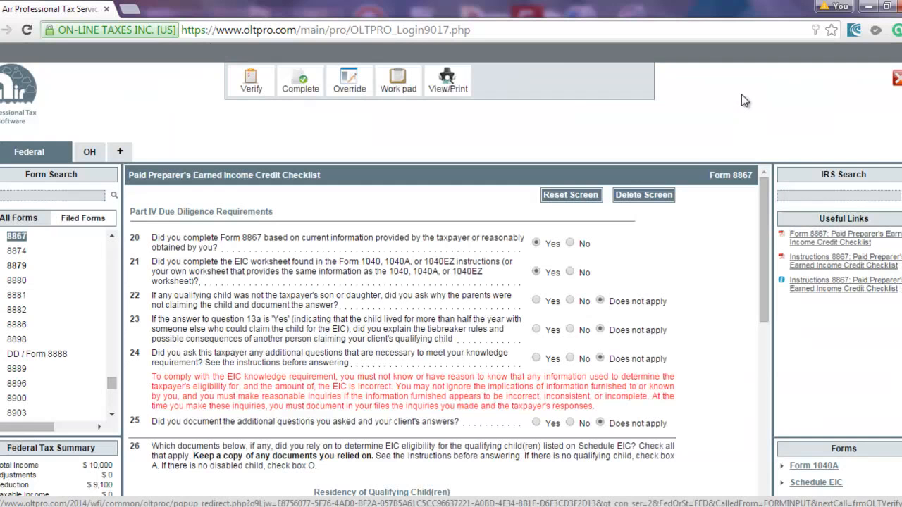
Mark the return completed and reviewed for e-file, then save and go to Manage Returns.
{"action": "left_click", "coordinate": [292, 92]}
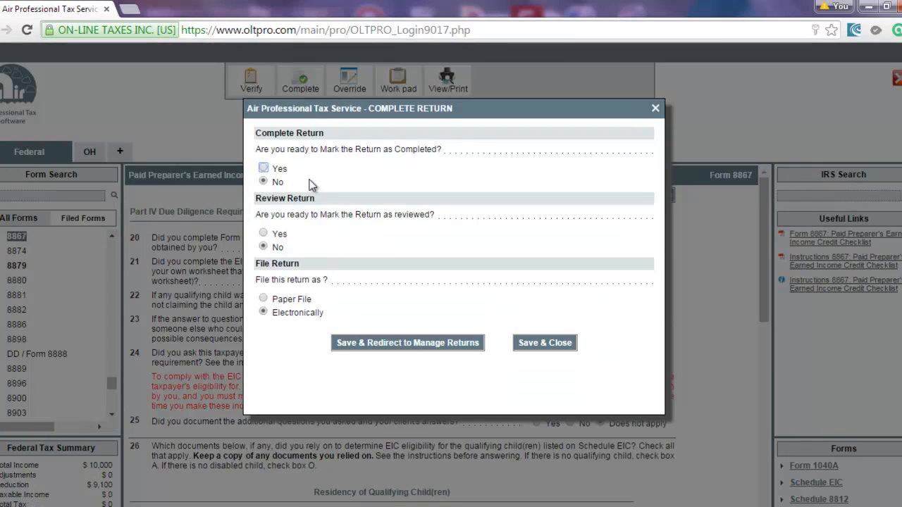
{"action": "left_click", "coordinate": [264, 167]}
{"action": "left_click", "coordinate": [265, 233]}
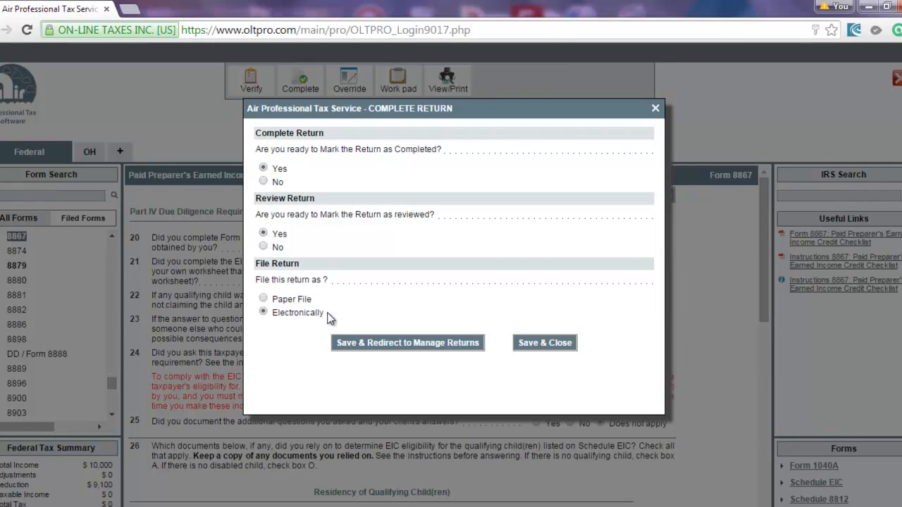
{"action": "left_click", "coordinate": [375, 344]}
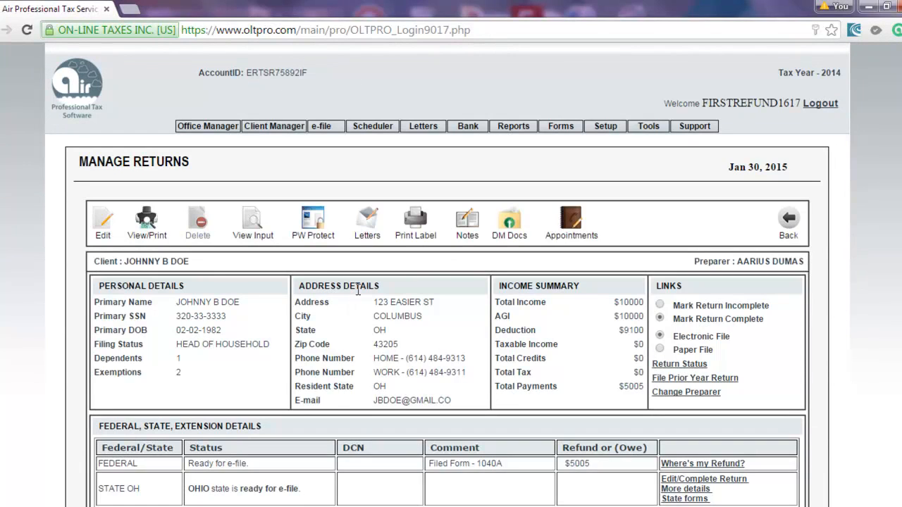
Open the Client Payment link under Payment Details in Manage Returns.
{"action": "scroll", "coordinate": [267, 295], "scroll_direction": "down", "scroll_amount": 2}
{"action": "scroll", "coordinate": [271, 292], "scroll_direction": "up", "scroll_amount": 2}
{"action": "scroll", "coordinate": [62, 314], "scroll_direction": "down", "scroll_amount": 2}
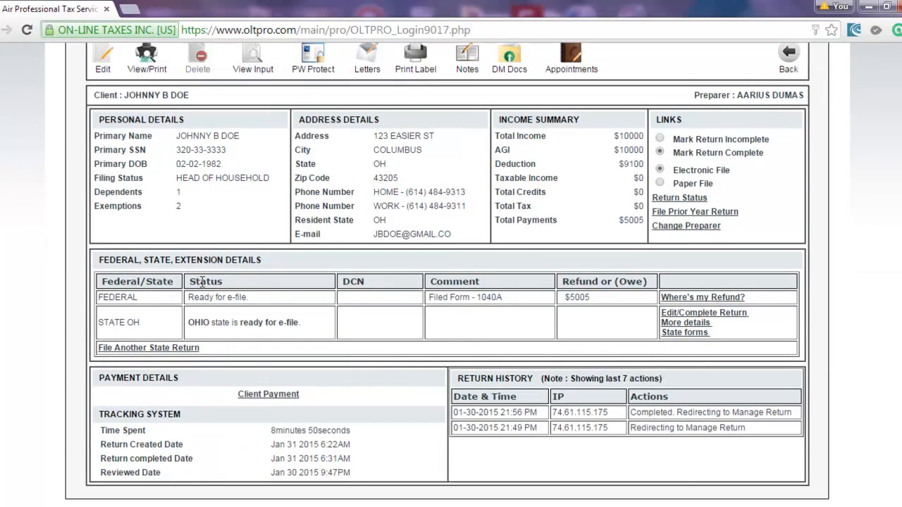
{"action": "scroll", "coordinate": [166, 365], "scroll_direction": "up", "scroll_amount": 2}
{"action": "scroll", "coordinate": [127, 363], "scroll_direction": "down", "scroll_amount": 2}
{"action": "left_click", "coordinate": [270, 396]}
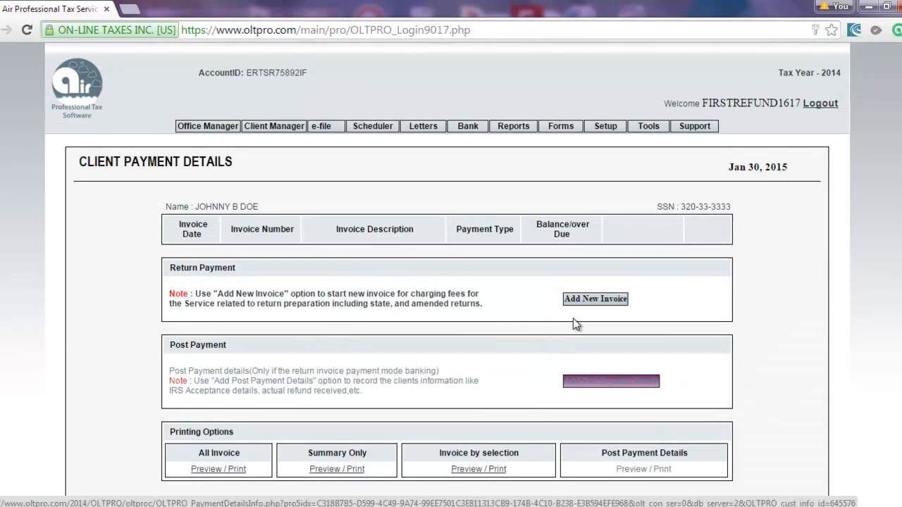
Create a new invoice, leaving the Ohio state charge at $0.
{"action": "left_click", "coordinate": [597, 301]}
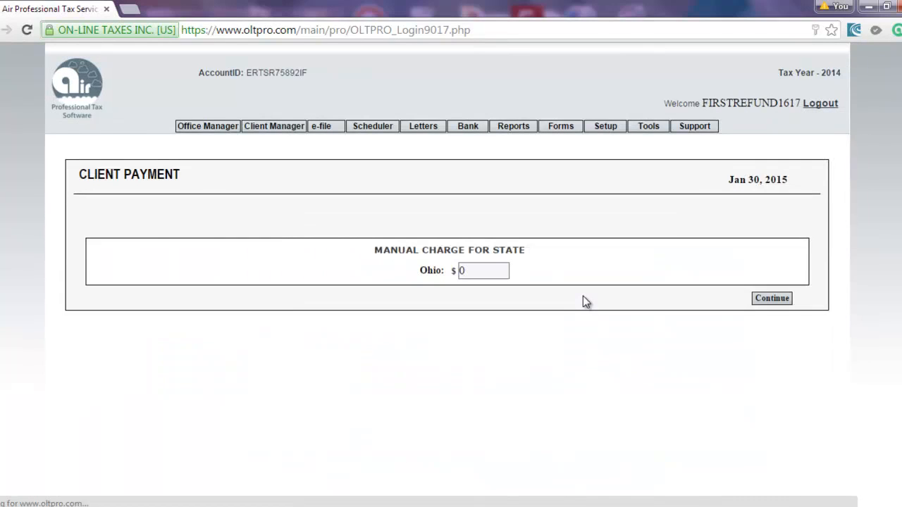
{"action": "left_click", "coordinate": [468, 273]}
{"action": "left_click", "coordinate": [772, 299]}
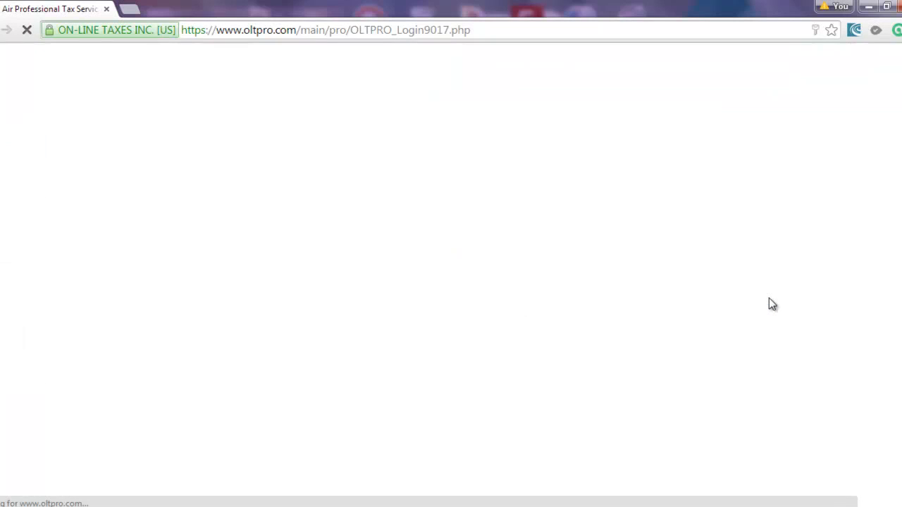
Review the invoice summary and continue with the $500 Banking payment.
{"action": "scroll", "coordinate": [724, 313], "scroll_direction": "down", "scroll_amount": 4}
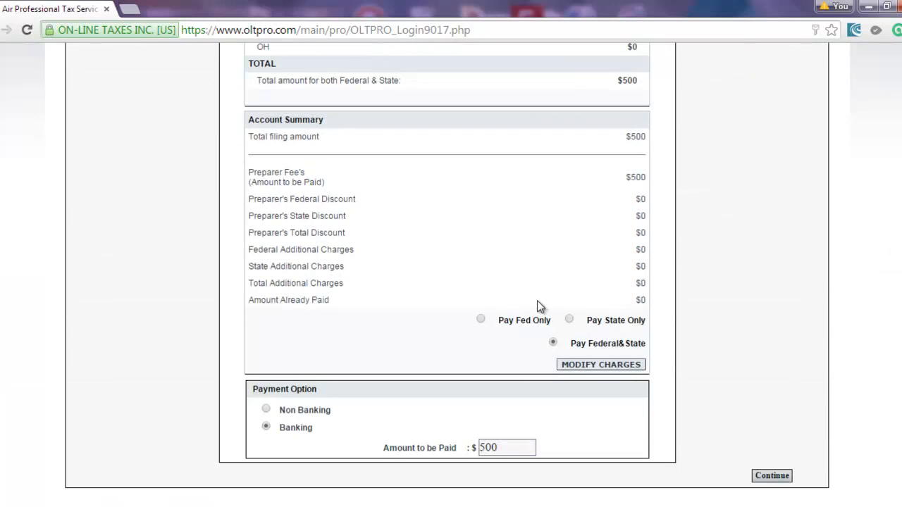
{"action": "scroll", "coordinate": [537, 303], "scroll_direction": "up", "scroll_amount": 4}
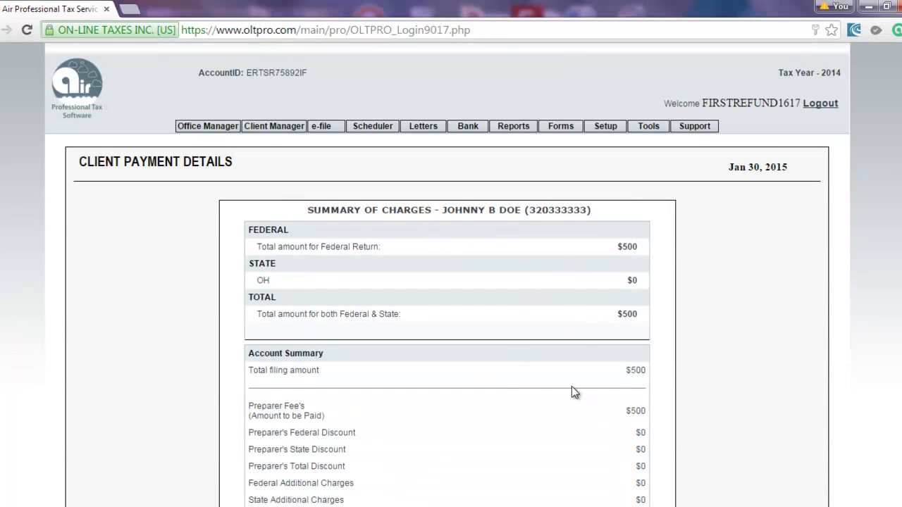
{"action": "scroll", "coordinate": [572, 387], "scroll_direction": "down", "scroll_amount": 4}
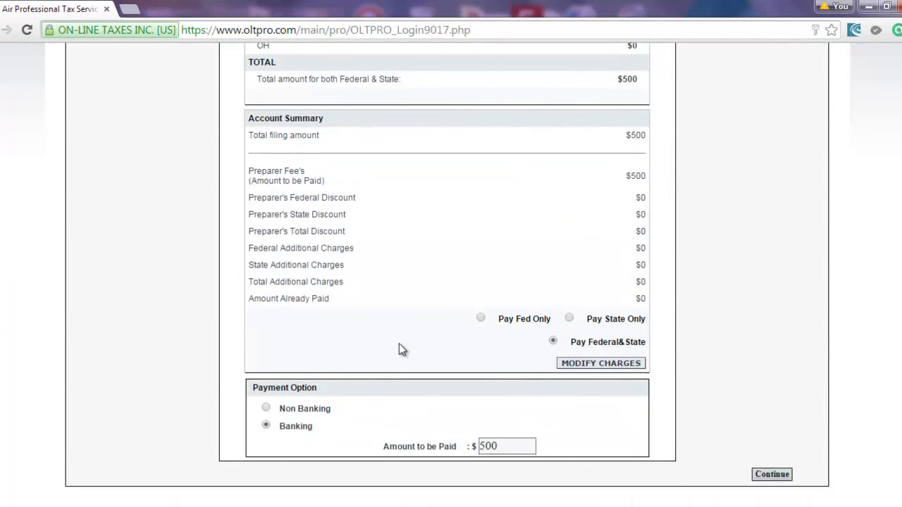
{"action": "scroll", "coordinate": [349, 367], "scroll_direction": "up", "scroll_amount": 3}
{"action": "scroll", "coordinate": [337, 384], "scroll_direction": "down", "scroll_amount": 3}
{"action": "scroll", "coordinate": [265, 426], "scroll_direction": "up", "scroll_amount": 2}
{"action": "scroll", "coordinate": [266, 427], "scroll_direction": "down", "scroll_amount": 2}
{"action": "left_click", "coordinate": [762, 474]}
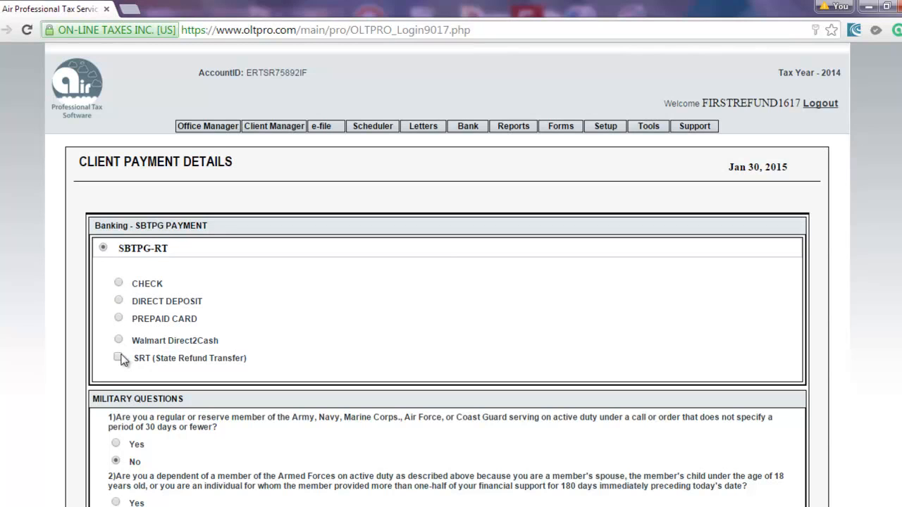
Choose a paper check for the refund, set e-file now to Yes, and save.
{"action": "left_click", "coordinate": [118, 283]}
{"action": "scroll", "coordinate": [125, 328], "scroll_direction": "down", "scroll_amount": 2}
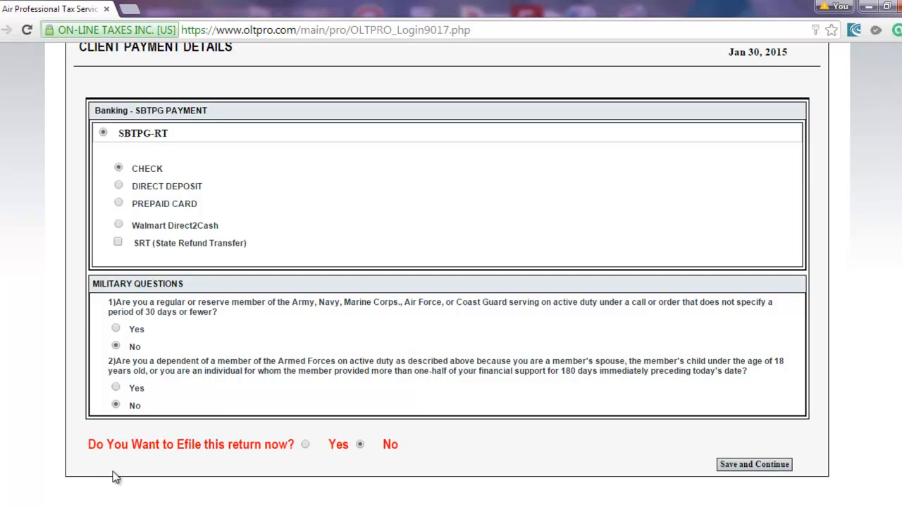
{"action": "left_click", "coordinate": [306, 445]}
{"action": "left_click", "coordinate": [752, 466]}
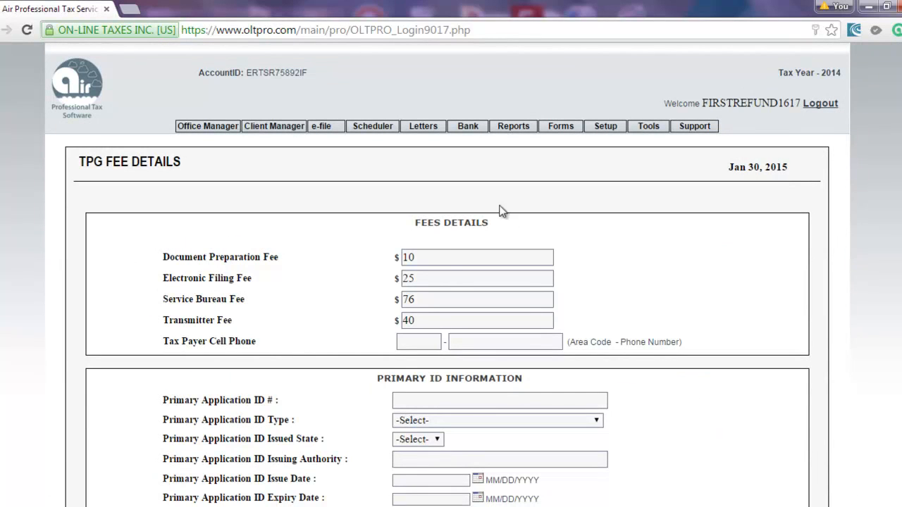
Enter the taxpayer's cell phone number.
{"action": "left_click", "coordinate": [399, 346]}
{"action": "left_click", "coordinate": [422, 260]}
{"action": "left_click", "coordinate": [420, 259]}
{"action": "left_click", "coordinate": [423, 339]}
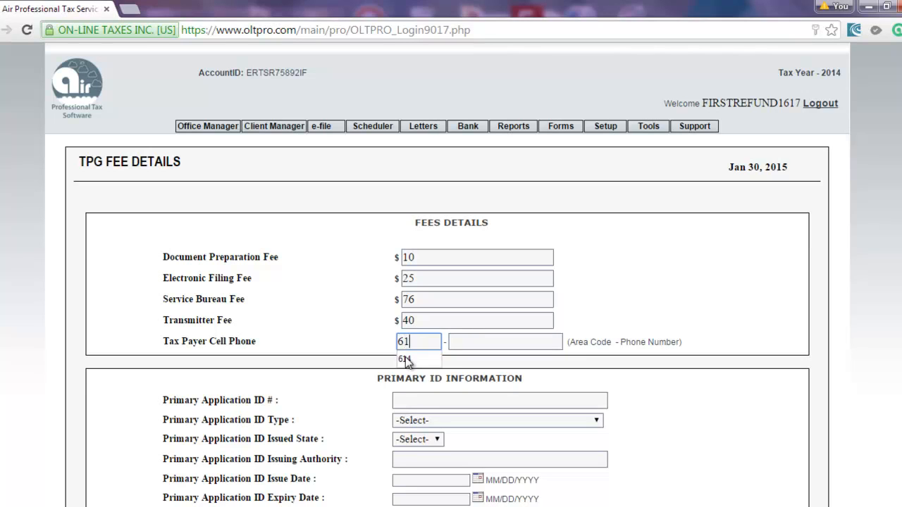
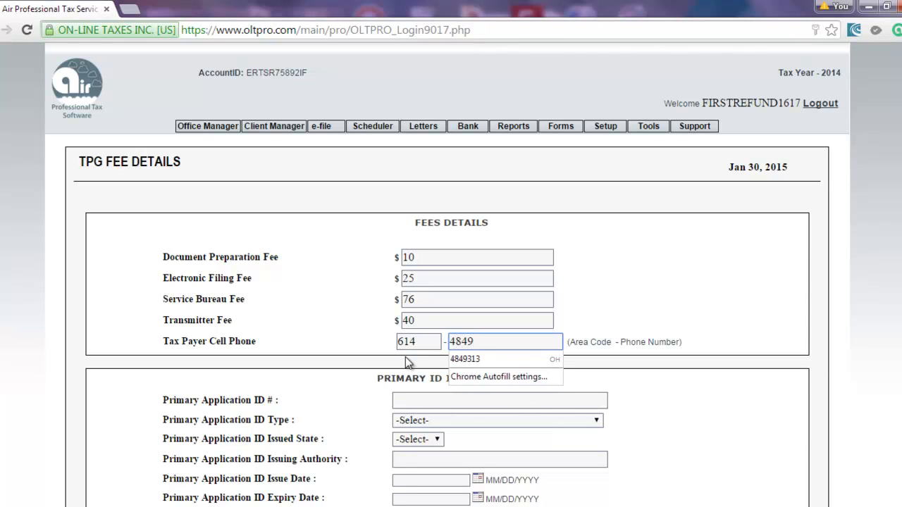
{"action": "left_click_drag", "start_coordinate": [298, 356], "coordinate": [307, 363]}
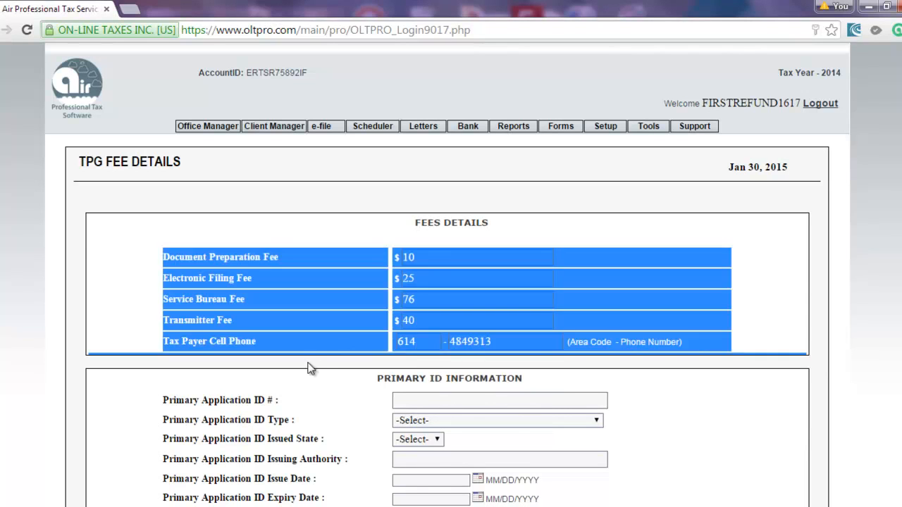
{"action": "scroll", "coordinate": [344, 371], "scroll_direction": "down", "scroll_amount": 2}
Enter the ID number as a U.S. state driver's license issued in OH by BMV.
{"action": "left_click", "coordinate": [406, 285]}
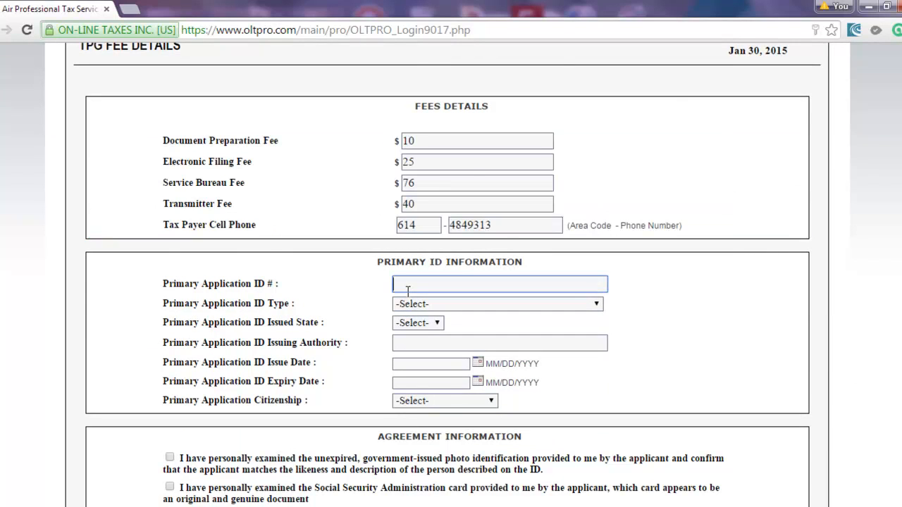
{"action": "scroll", "coordinate": [407, 291], "scroll_direction": "down", "scroll_amount": 1}
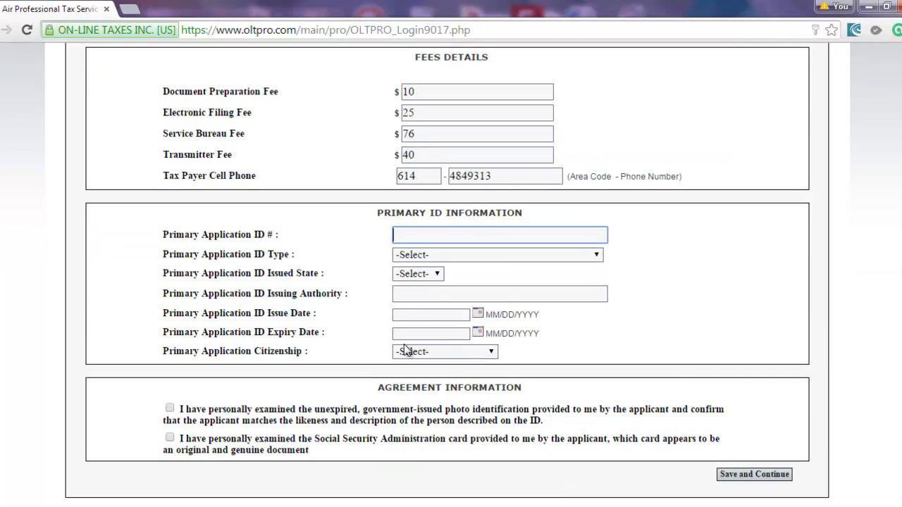
{"action": "type", "text": "ab123456"}
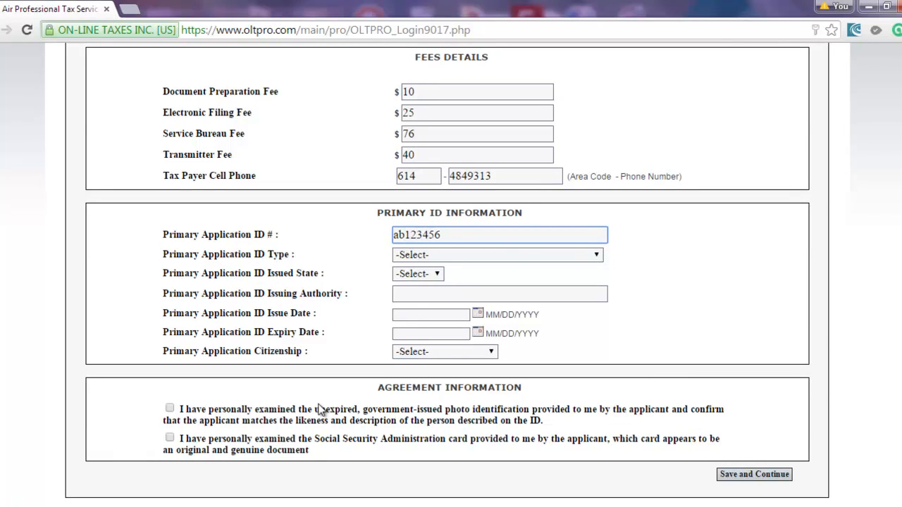
{"action": "left_click", "coordinate": [423, 258]}
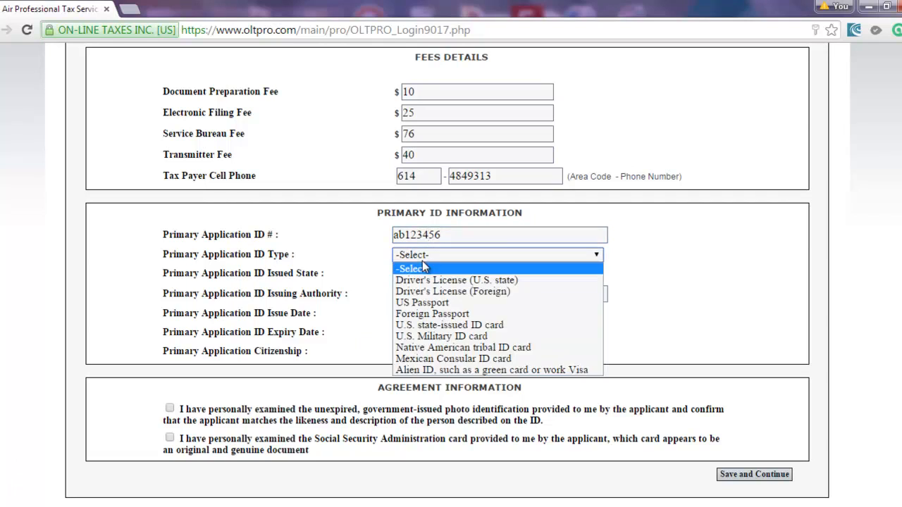
{"action": "left_click", "coordinate": [423, 279]}
{"action": "left_click", "coordinate": [422, 275]}
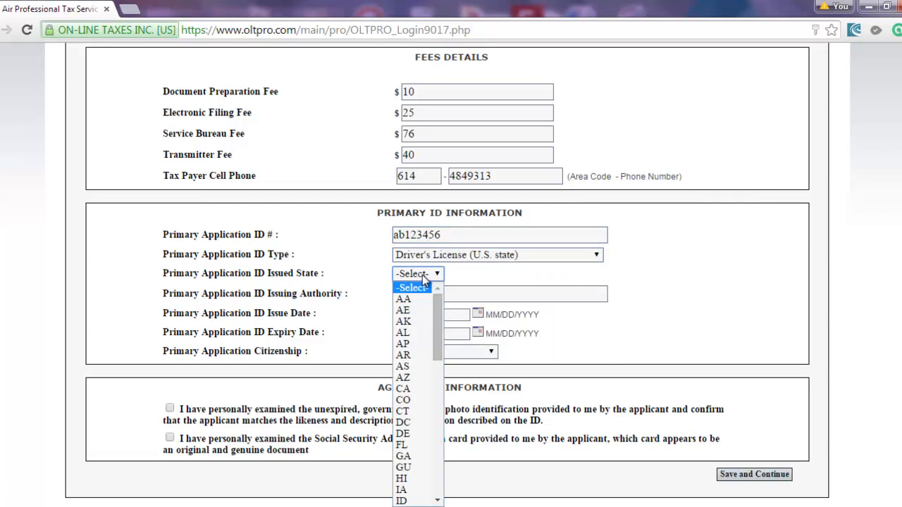
{"action": "key", "text": "o"}
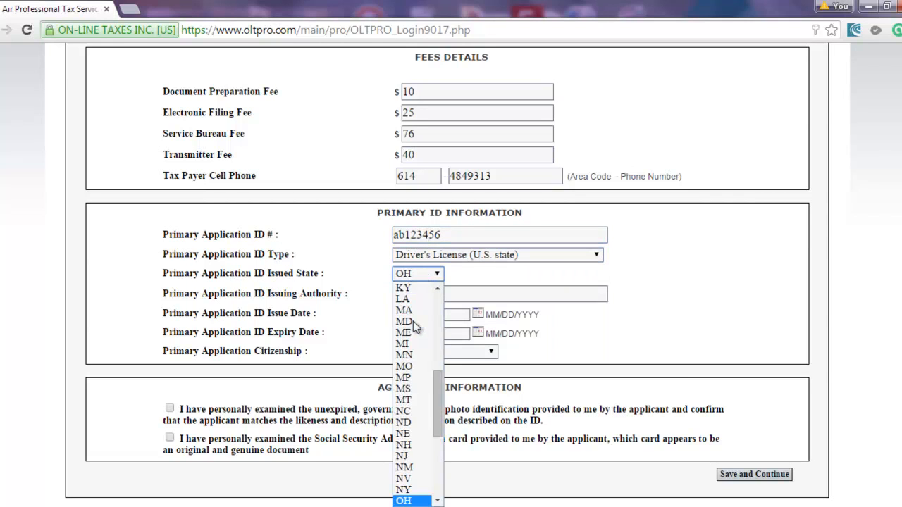
{"action": "left_click", "coordinate": [315, 294]}
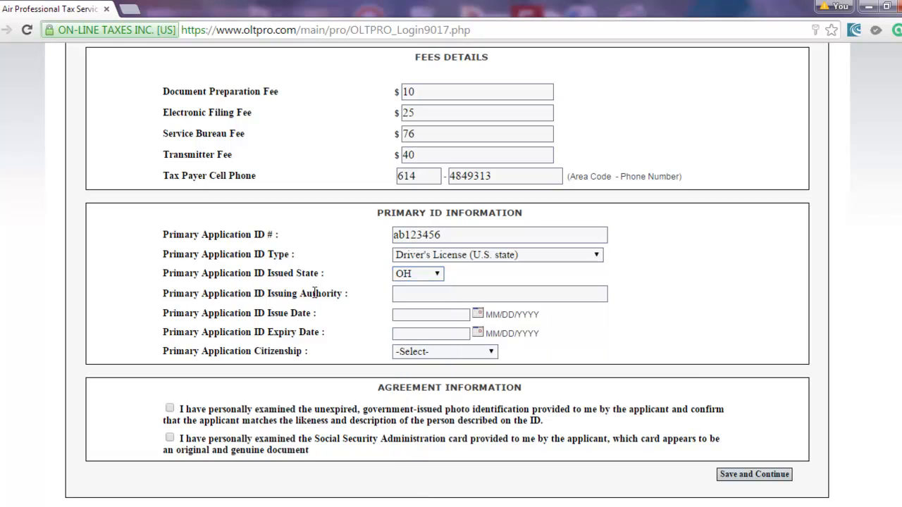
{"action": "left_click", "coordinate": [400, 293]}
{"action": "left_click", "coordinate": [404, 311]}
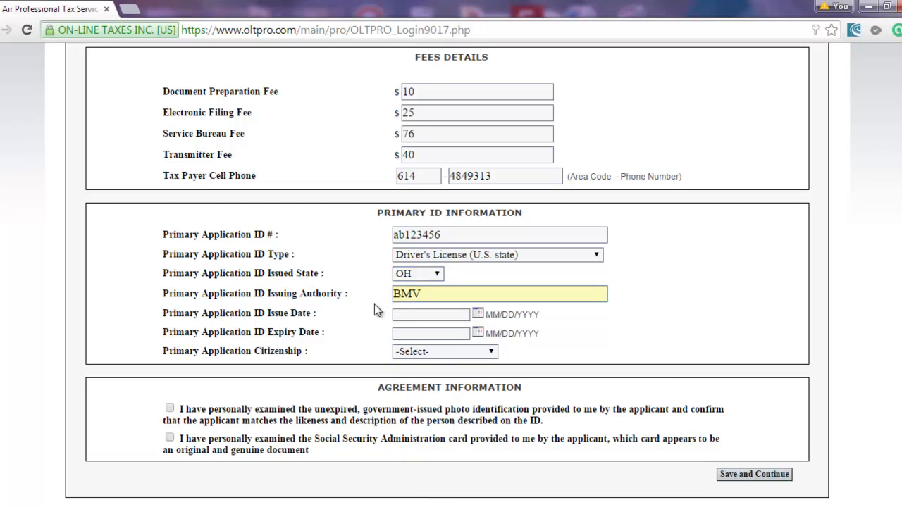
Set ID dates 01/01/2013–01/01/2016, Citizen status, tick both verification boxes, and save.
{"action": "left_click", "coordinate": [395, 313]}
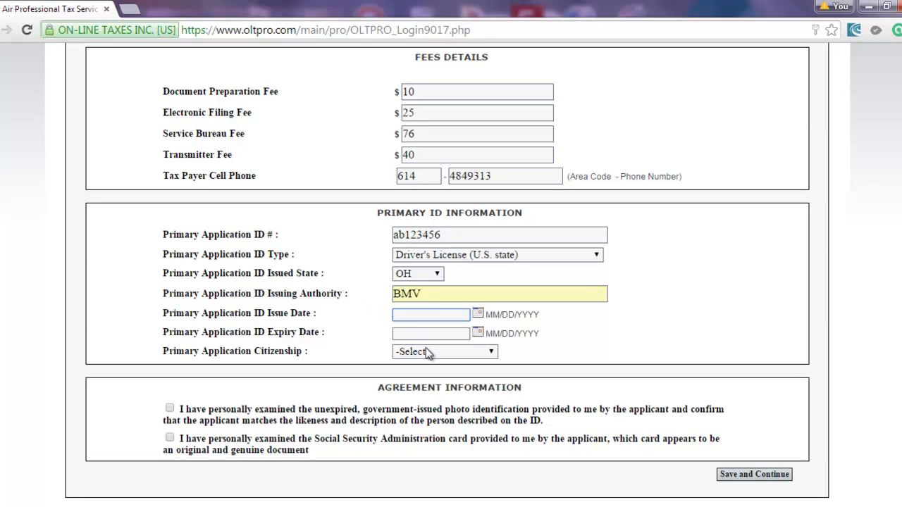
{"action": "type", "text": "01"}
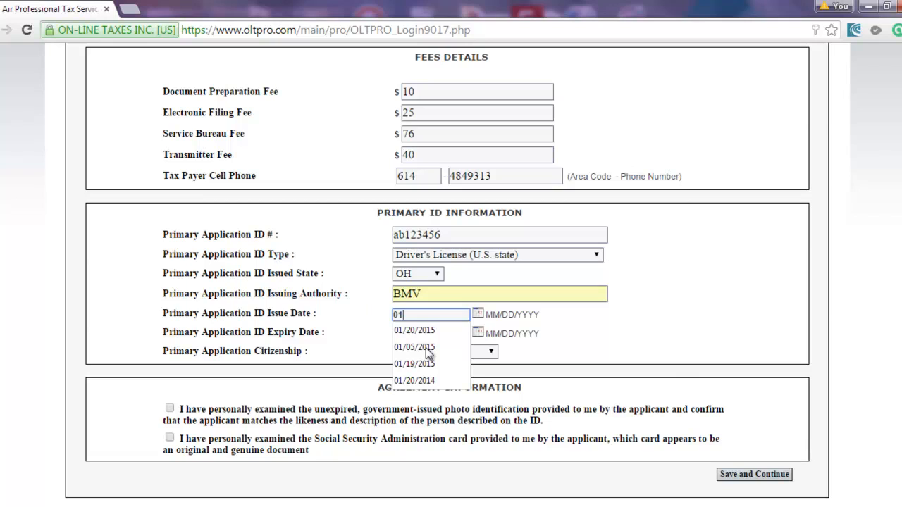
{"action": "type", "text": "/01/2"}
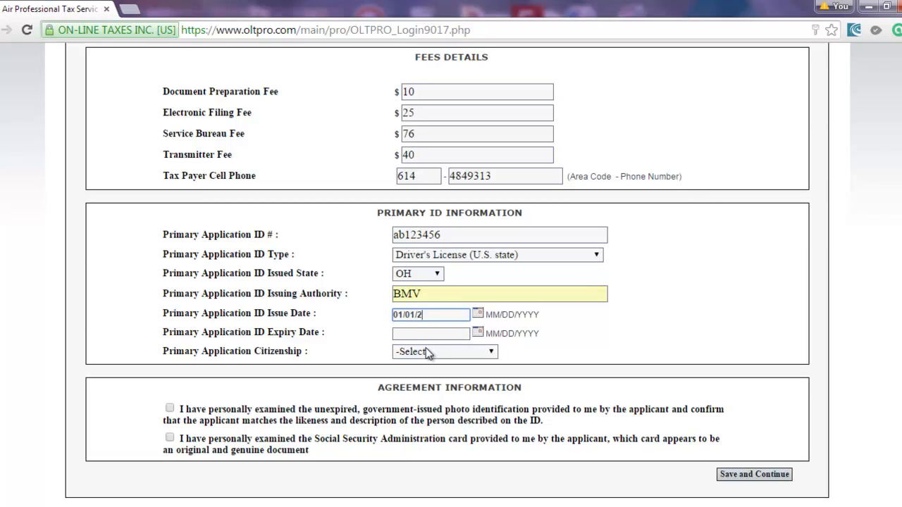
{"action": "type", "text": "013"}
{"action": "left_click", "coordinate": [428, 332]}
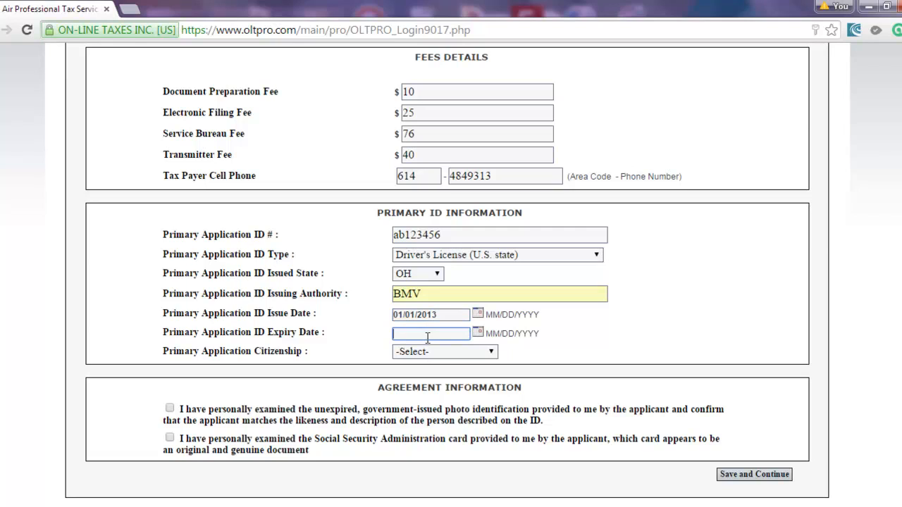
{"action": "type", "text": "01"}
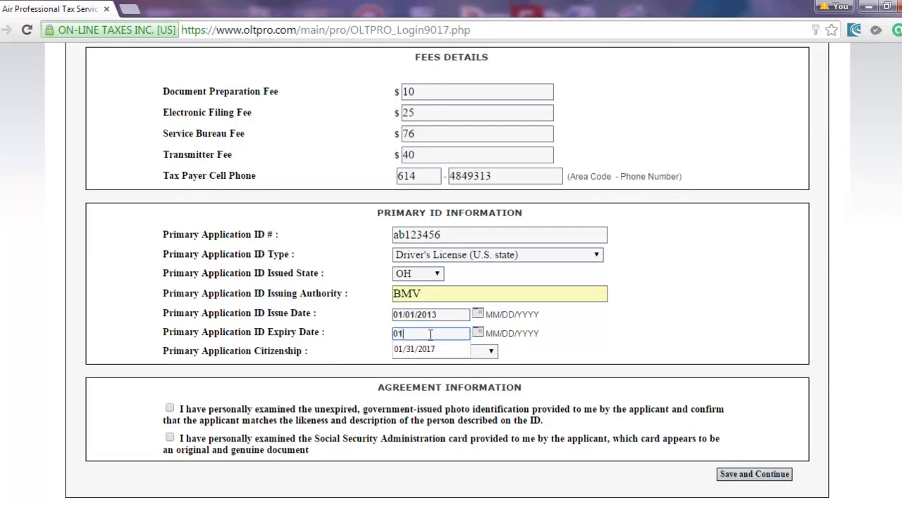
{"action": "type", "text": "/01/"}
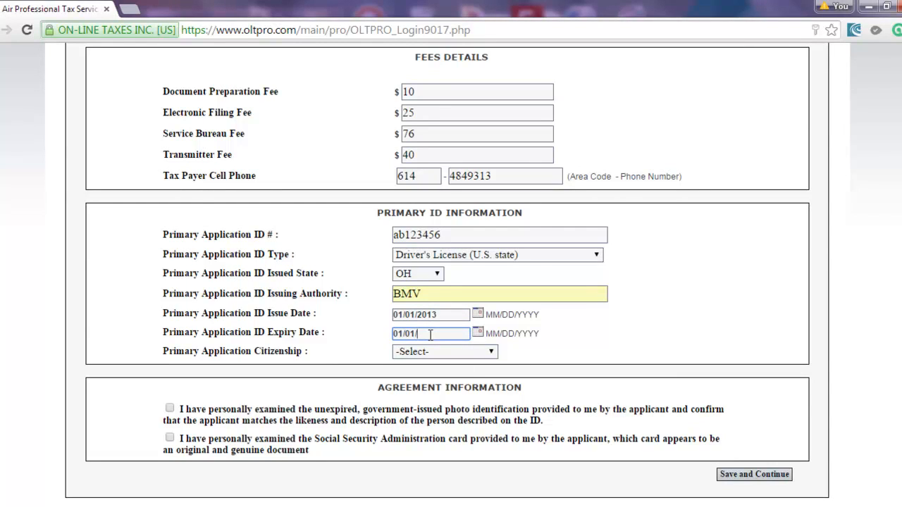
{"action": "type", "text": "2016"}
{"action": "left_click", "coordinate": [426, 352]}
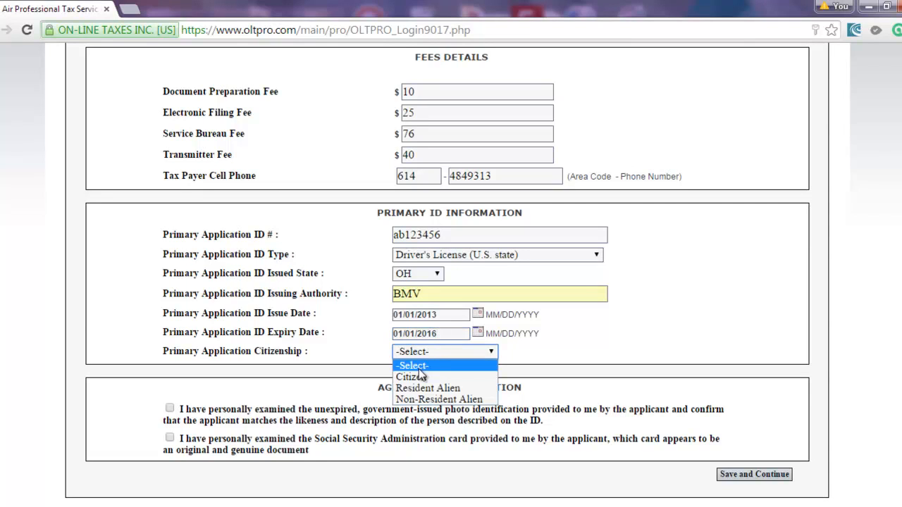
{"action": "left_click", "coordinate": [421, 377]}
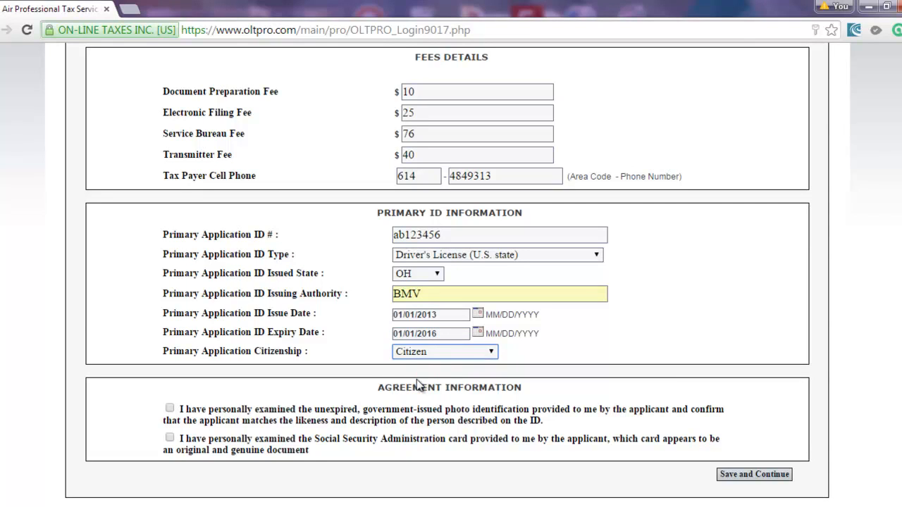
{"action": "left_click", "coordinate": [169, 409]}
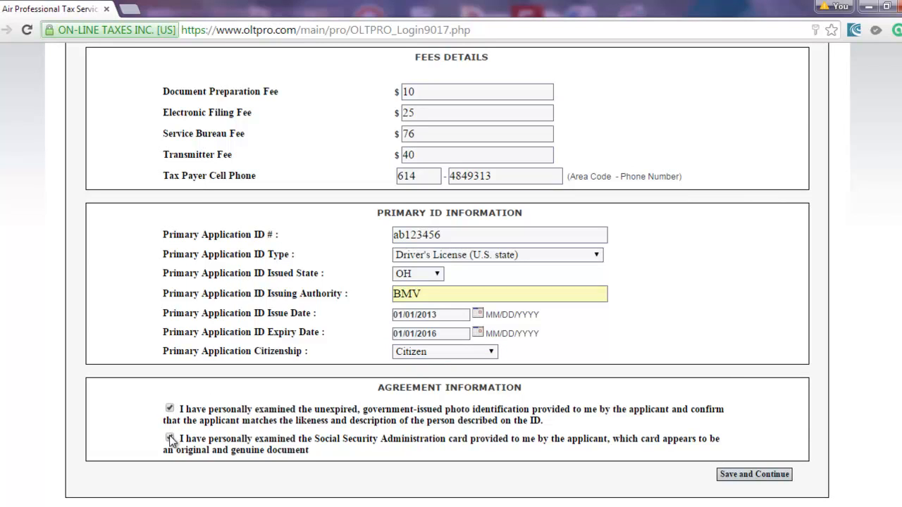
{"action": "left_click", "coordinate": [169, 439]}
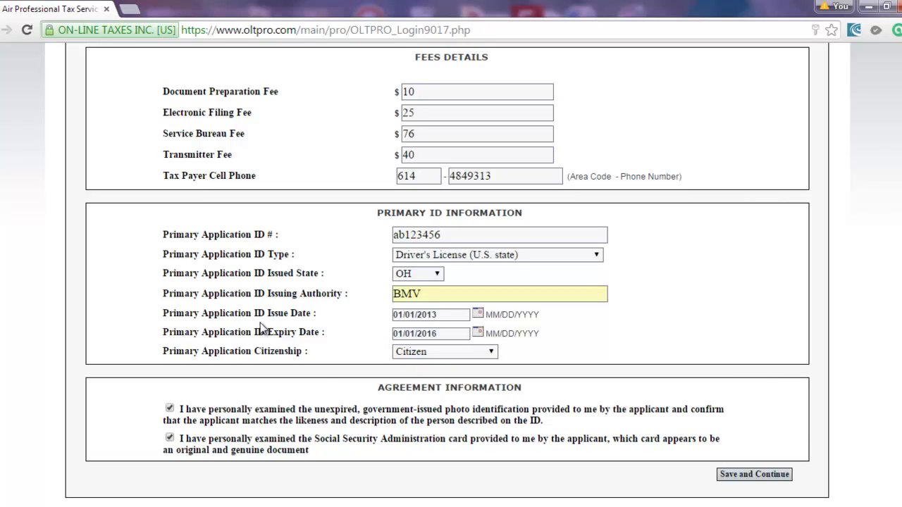
{"action": "left_click", "coordinate": [742, 475]}
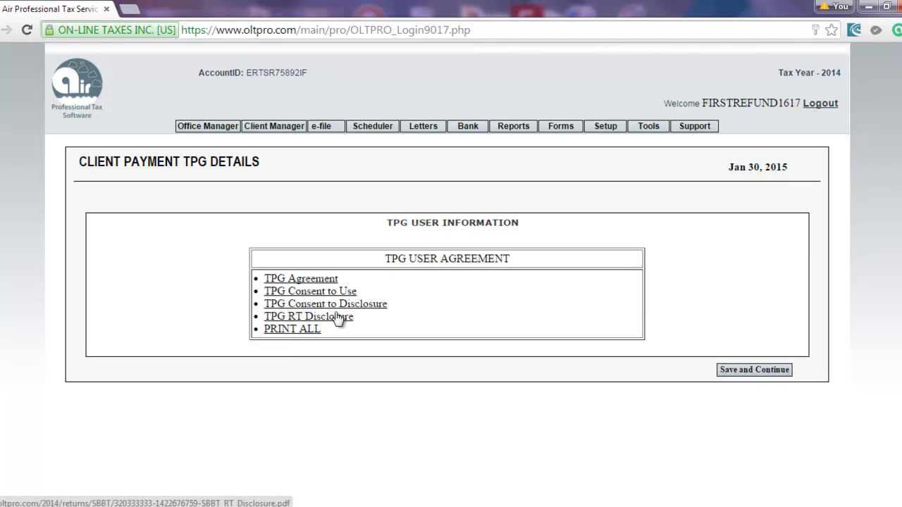
Accept the TPG user agreements and continue to Transmit Returns.
{"action": "left_click", "coordinate": [735, 374]}
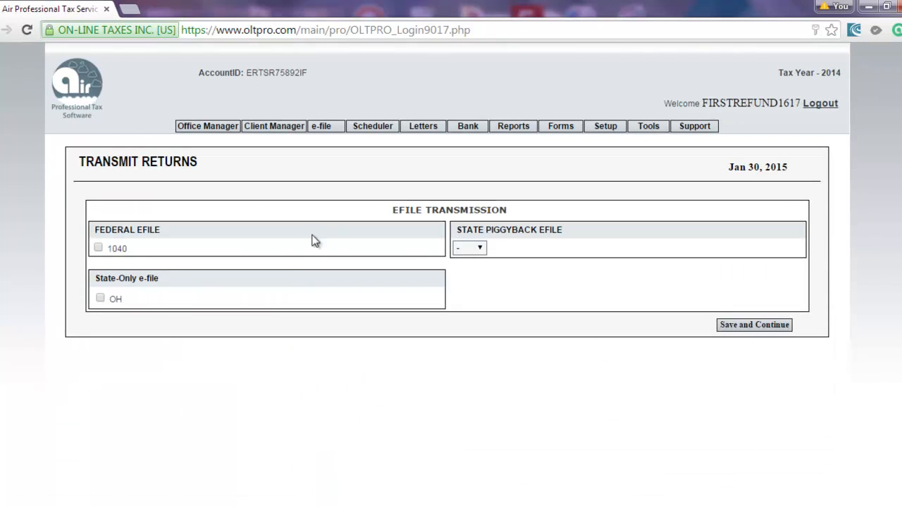
Queue federal 1040 and OH state-only e-file, with OH as the piggyback state.
{"action": "left_click", "coordinate": [98, 249]}
{"action": "left_click", "coordinate": [101, 299]}
{"action": "left_click", "coordinate": [479, 249]}
{"action": "left_click", "coordinate": [469, 274]}
{"action": "left_click", "coordinate": [643, 291]}
{"action": "left_click", "coordinate": [731, 506]}
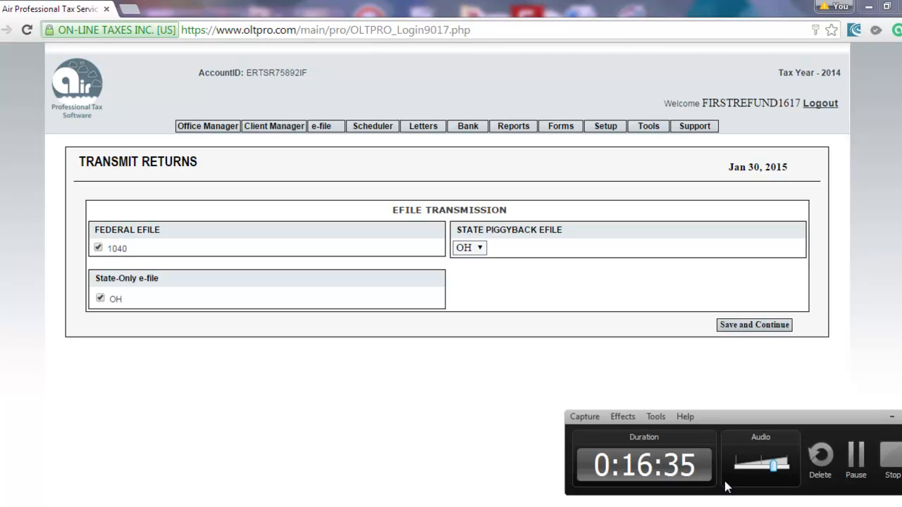